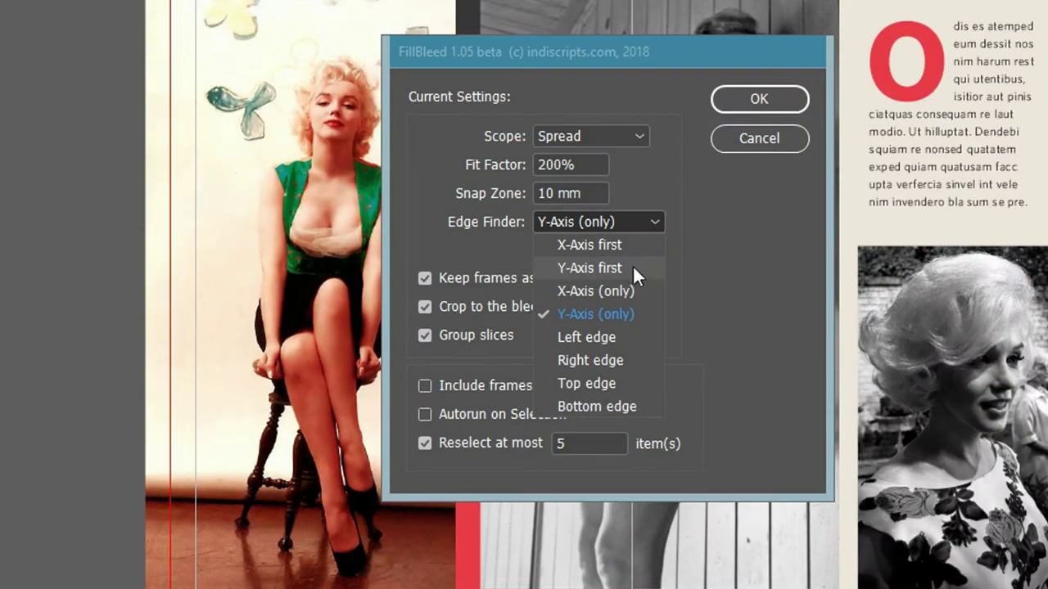
# Set FillBleed's Edge Finder to Y-Axis first and run it on the spread of pages 2-3.
pyautogui.click(629, 266)
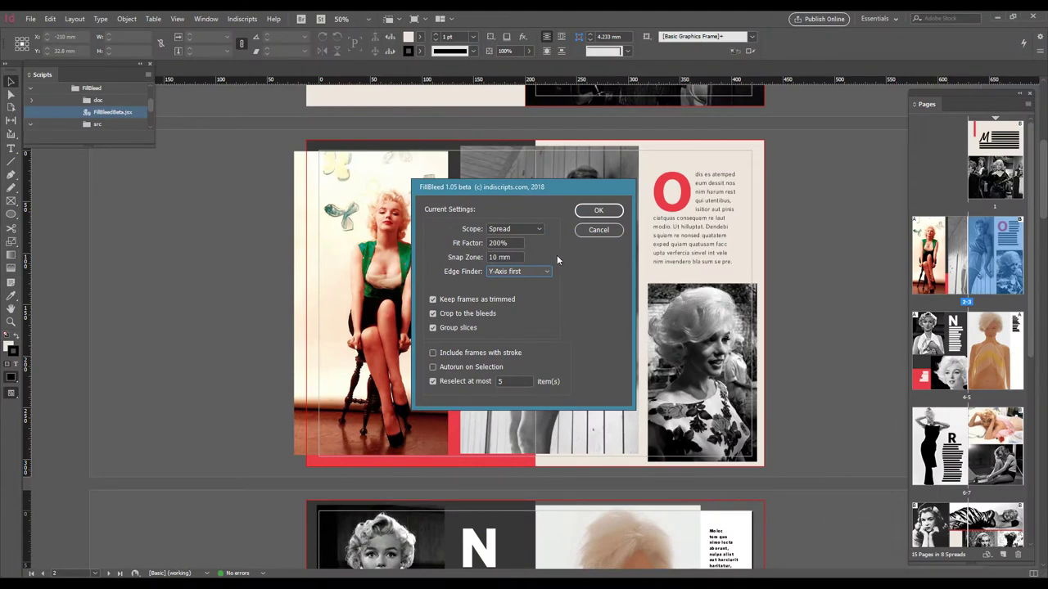
pyautogui.click(593, 210)
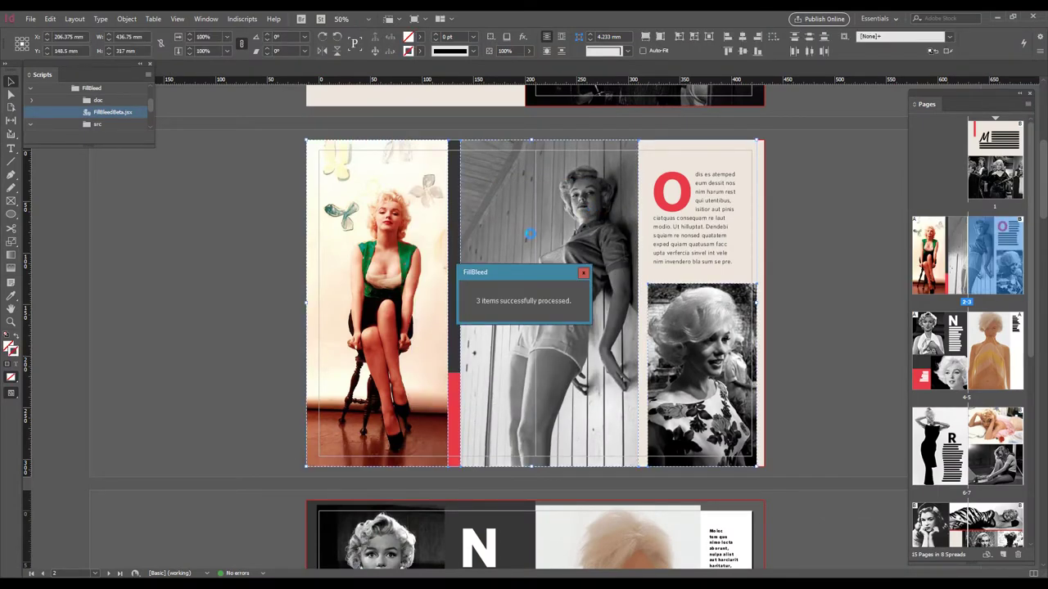
pyautogui.hotkey('ctrl', '=')
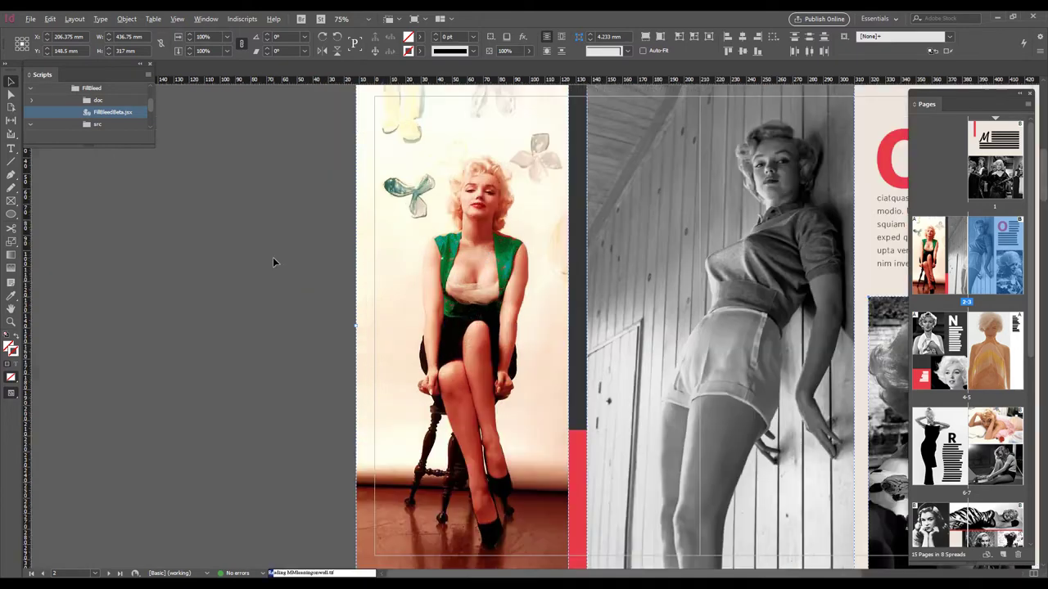
pyautogui.scroll(-2, 282, 258)
pyautogui.scroll(8, 288, 261)
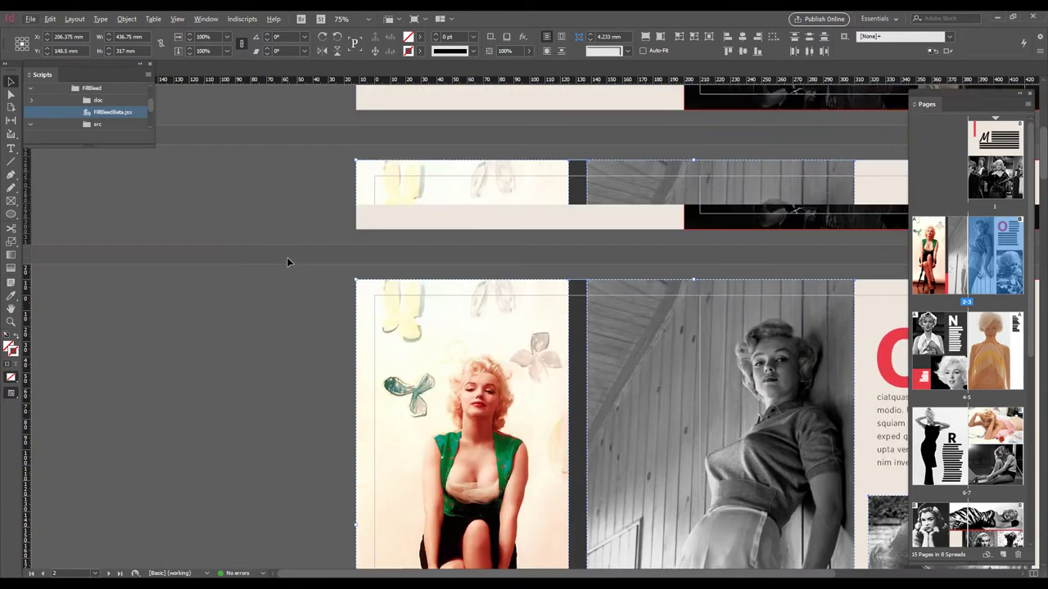
pyautogui.scroll(-5, 287, 261)
pyautogui.scroll(-1, 287, 262)
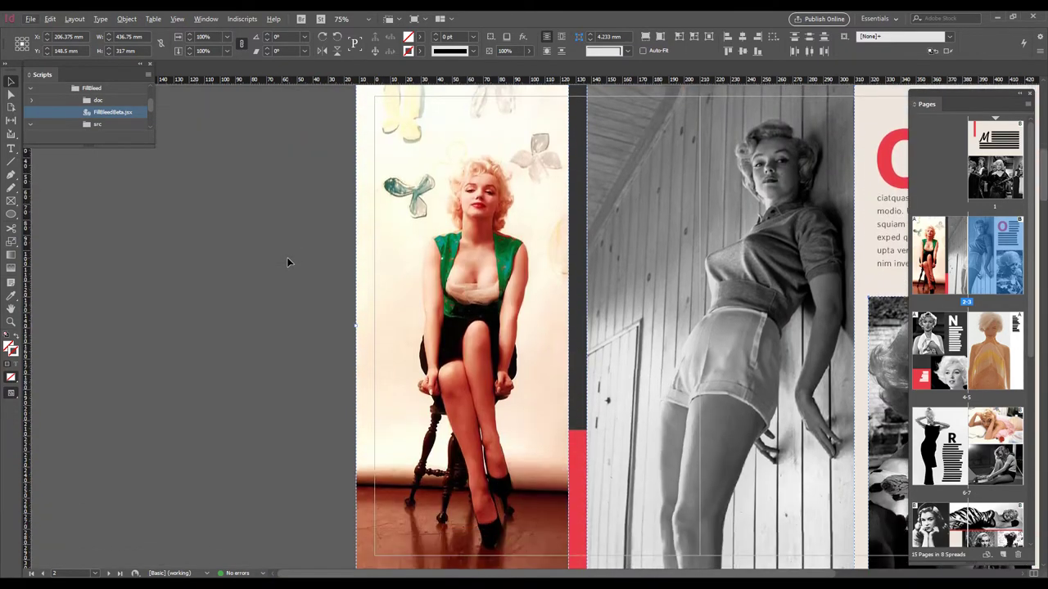
# Undo and redo the FillBleed run on pages 2-3 to compare the images before and after, leaving nothing selected.
pyautogui.click(50, 18)
pyautogui.click(64, 32)
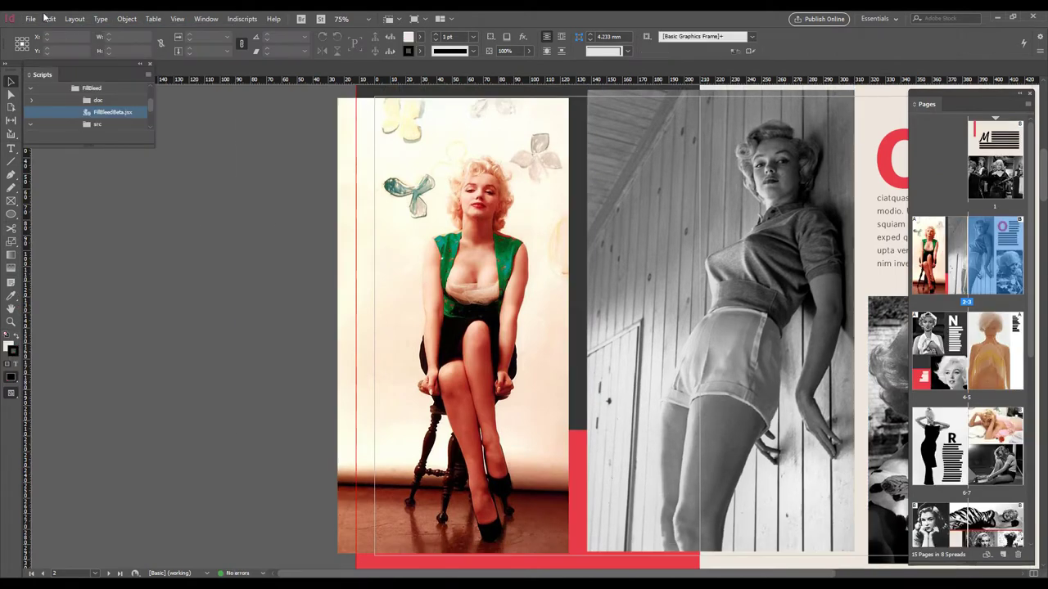
pyautogui.click(49, 18)
pyautogui.click(71, 42)
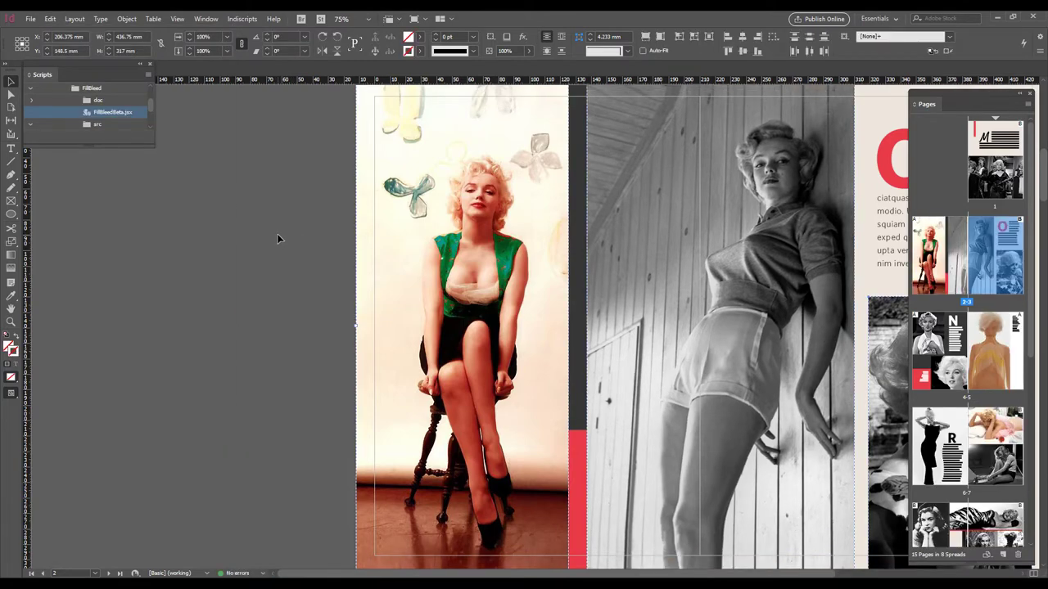
pyautogui.click(277, 233)
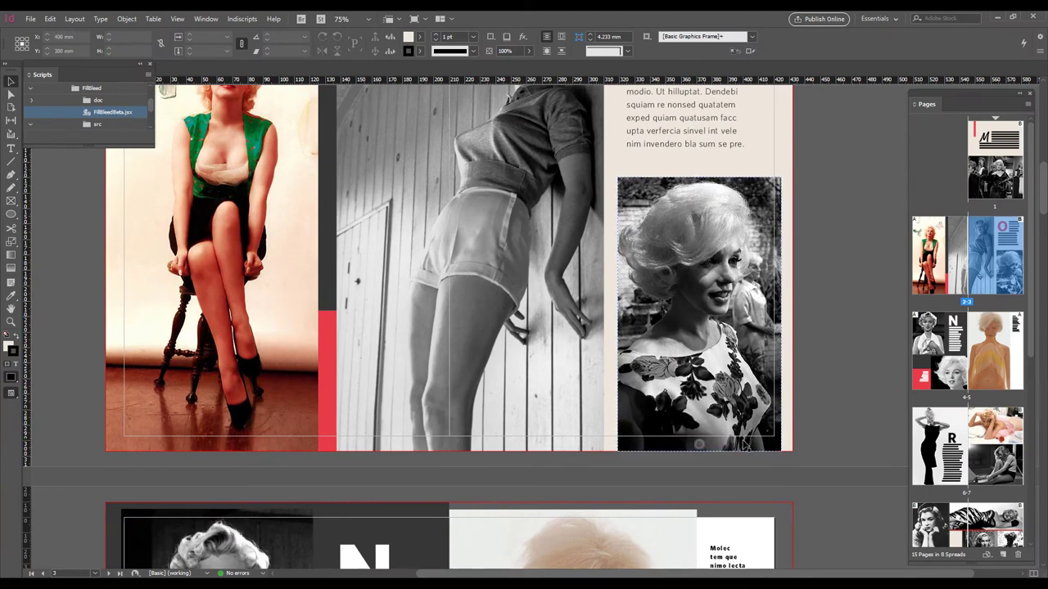
# Select the bleed slice beneath the portrait on page 3, and undo the portrait's bleed fill.
pyautogui.click(744, 445)
pyautogui.click(741, 445)
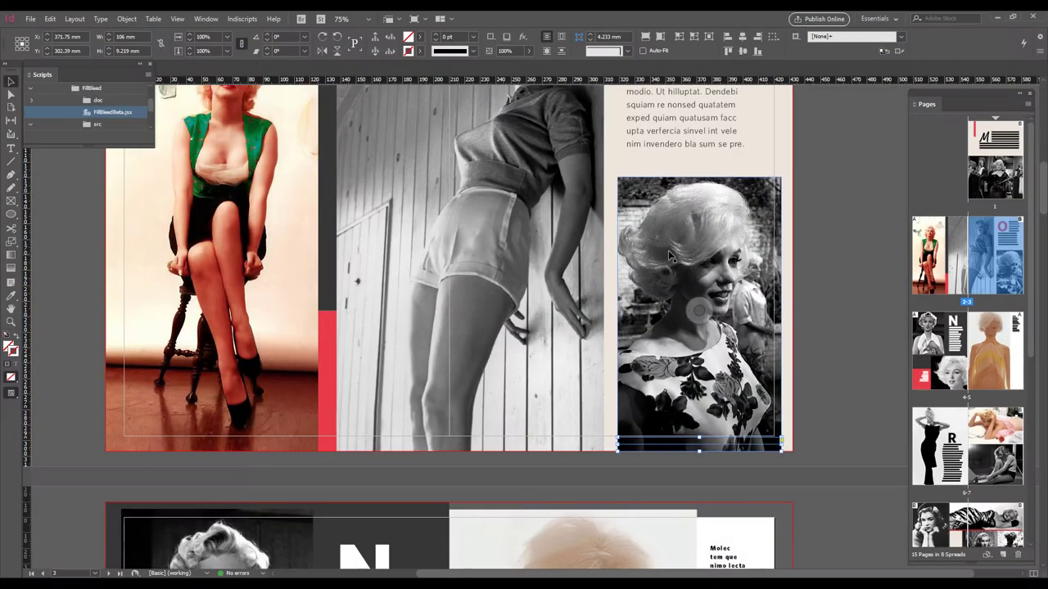
pyautogui.hotkey('ctrl', 'z')
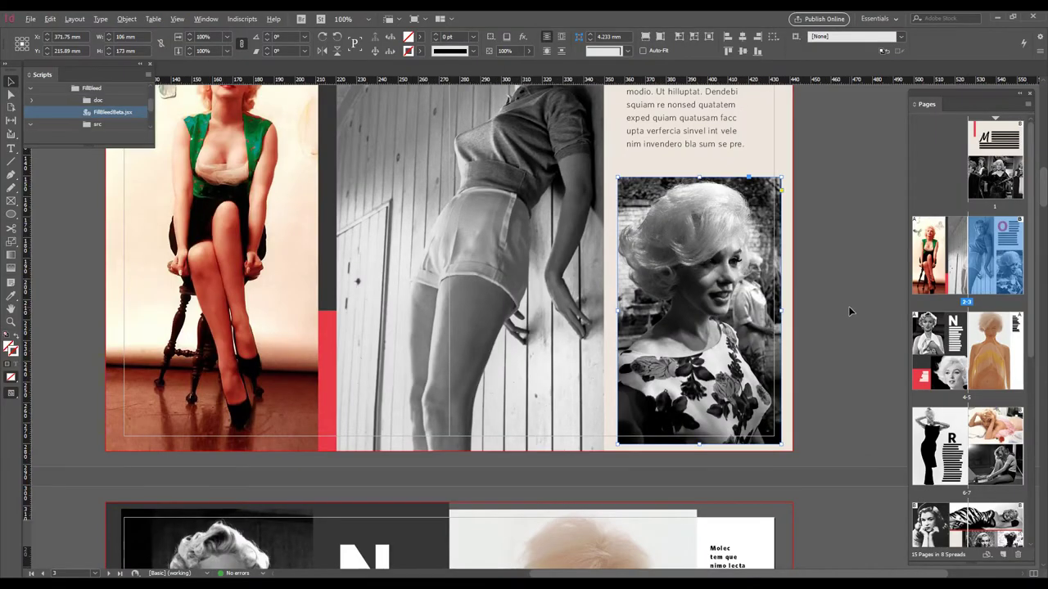
# Run FillBleed on the page 3 portrait with Edge Finder set to X-Axis first and Scope set to Selection.
pyautogui.hotkey('ctrl', '1')
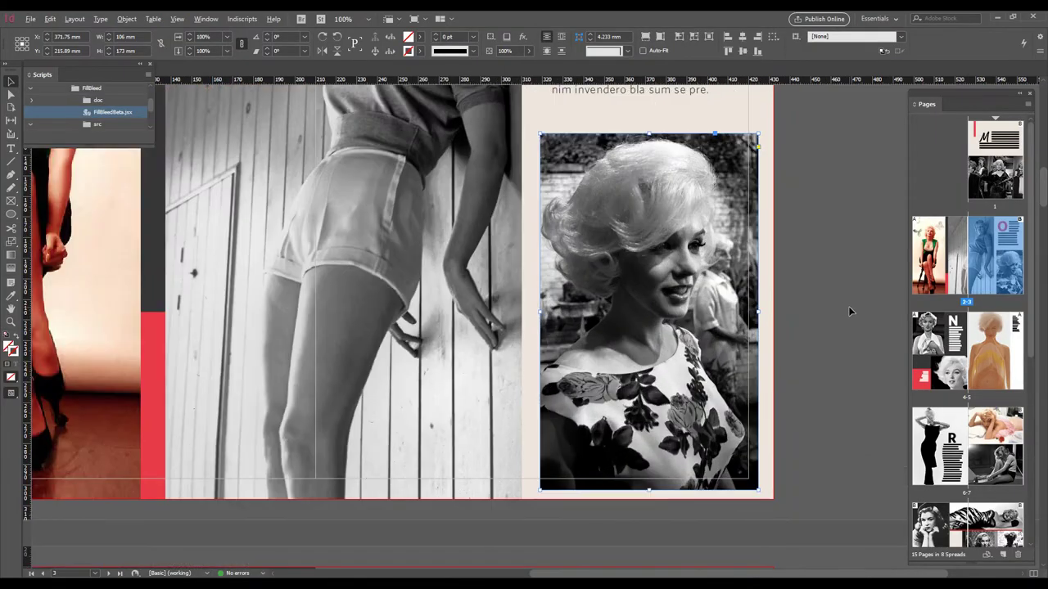
pyautogui.hotkey('ctrl', '=')
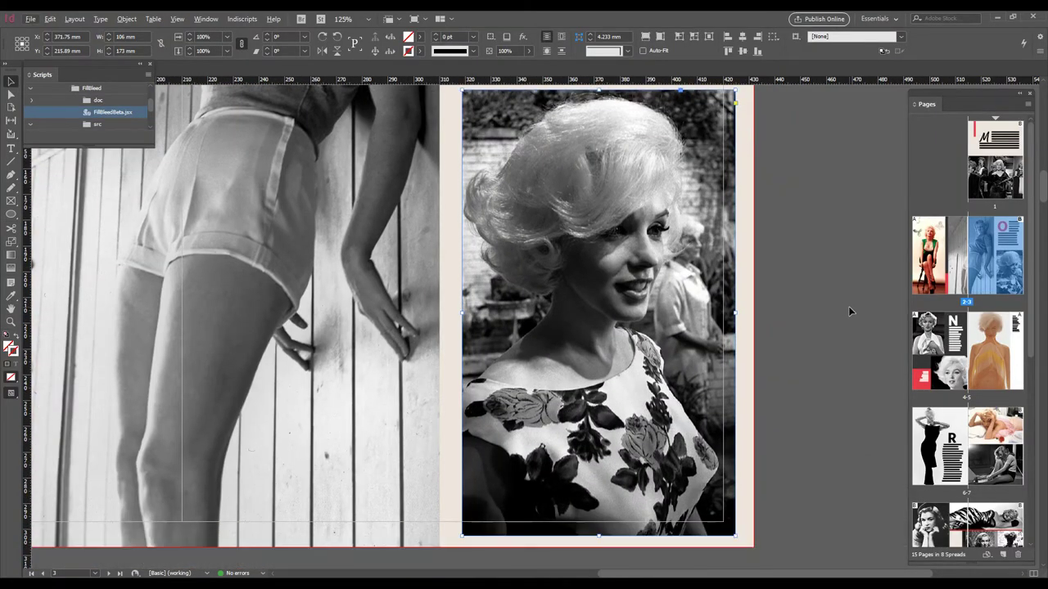
pyautogui.doubleClick(77, 111)
pyautogui.click(522, 272)
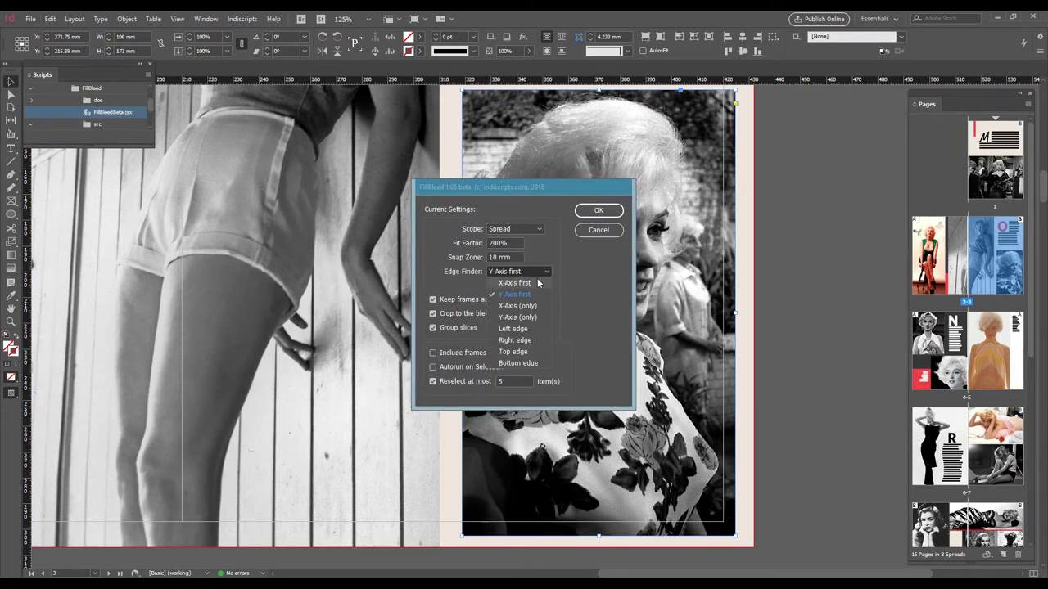
pyautogui.click(522, 285)
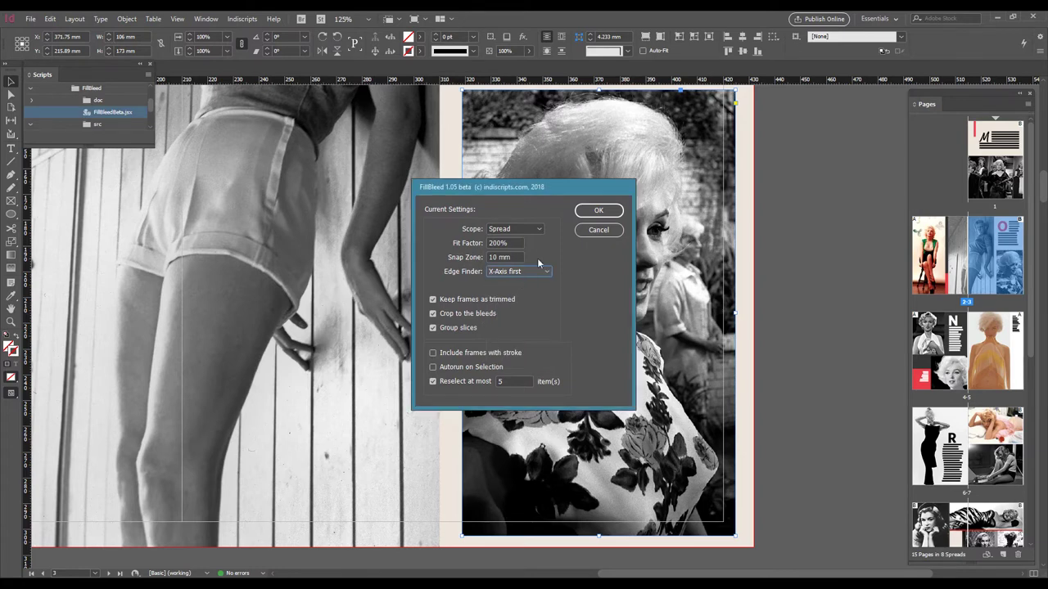
pyautogui.click(537, 230)
pyautogui.click(521, 239)
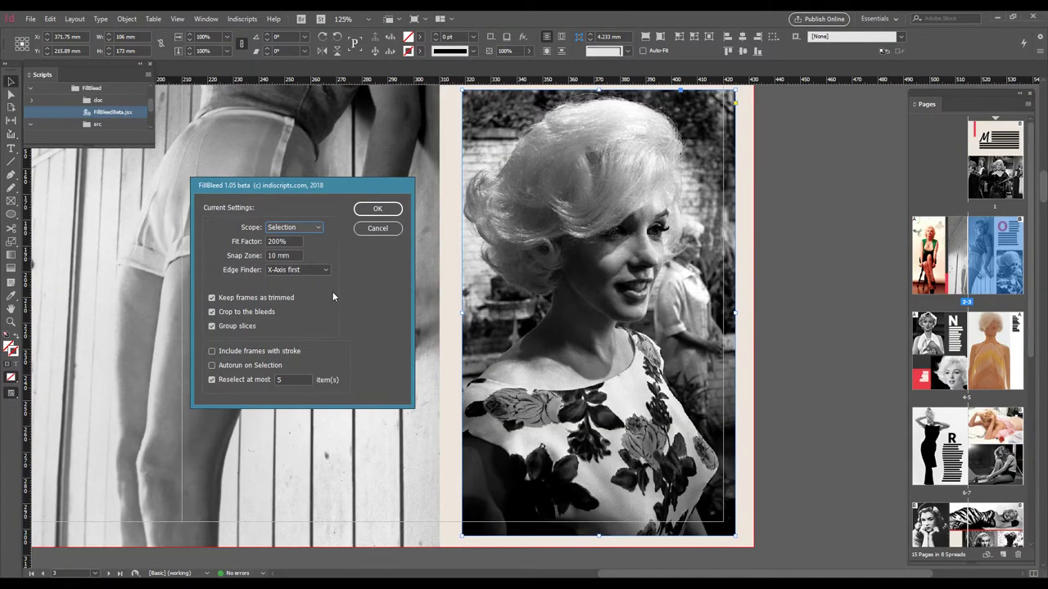
pyautogui.click(376, 210)
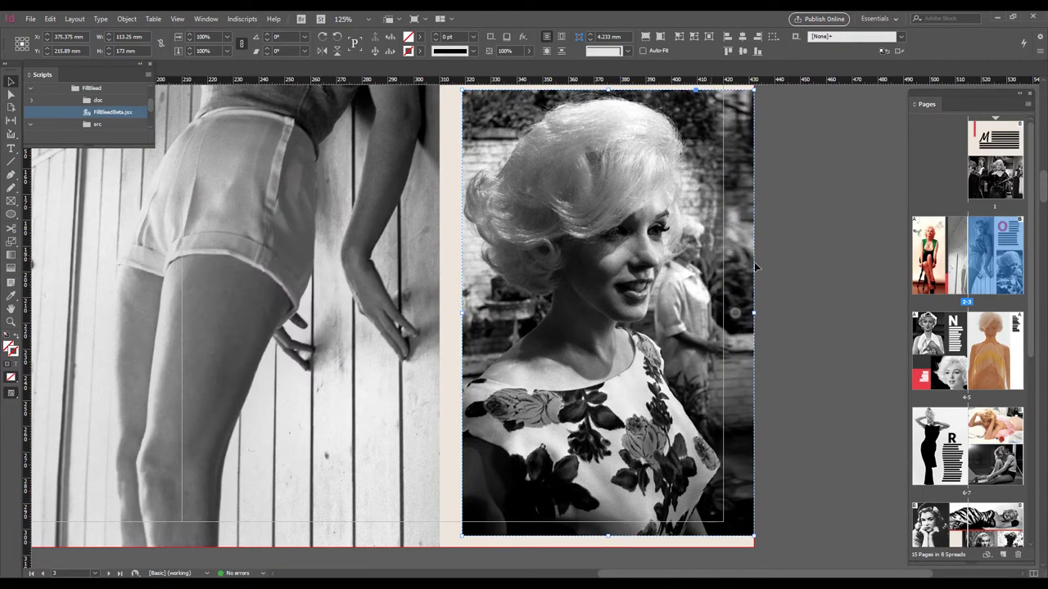
# Inspect the portrait's outer edge up close and undo its last bleed fill.
pyautogui.click(808, 281)
pyautogui.scroll(1, 808, 281)
pyautogui.scroll(1, 808, 281)
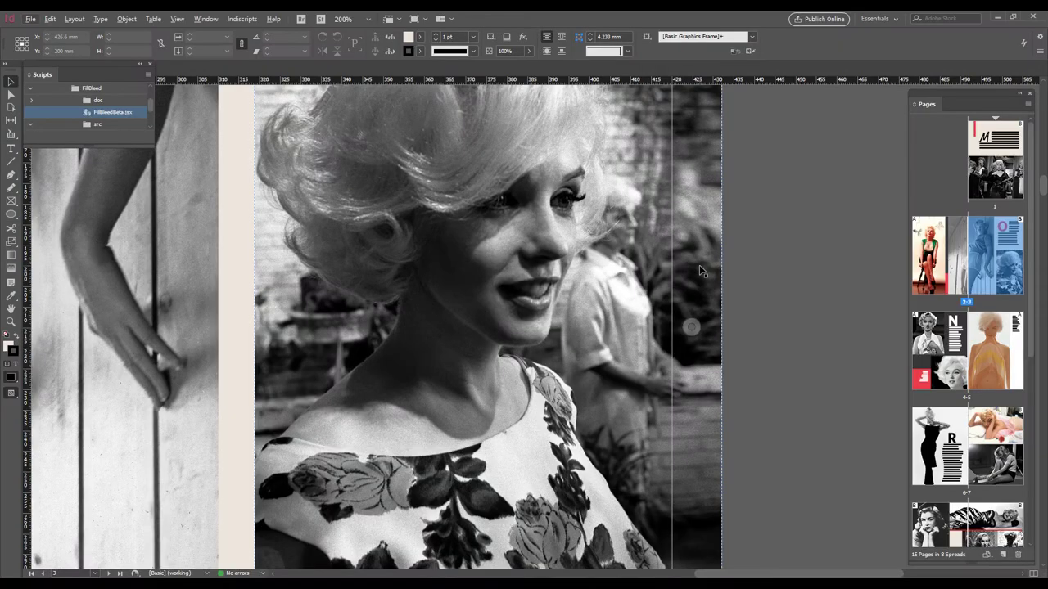
pyautogui.click(50, 20)
pyautogui.click(79, 32)
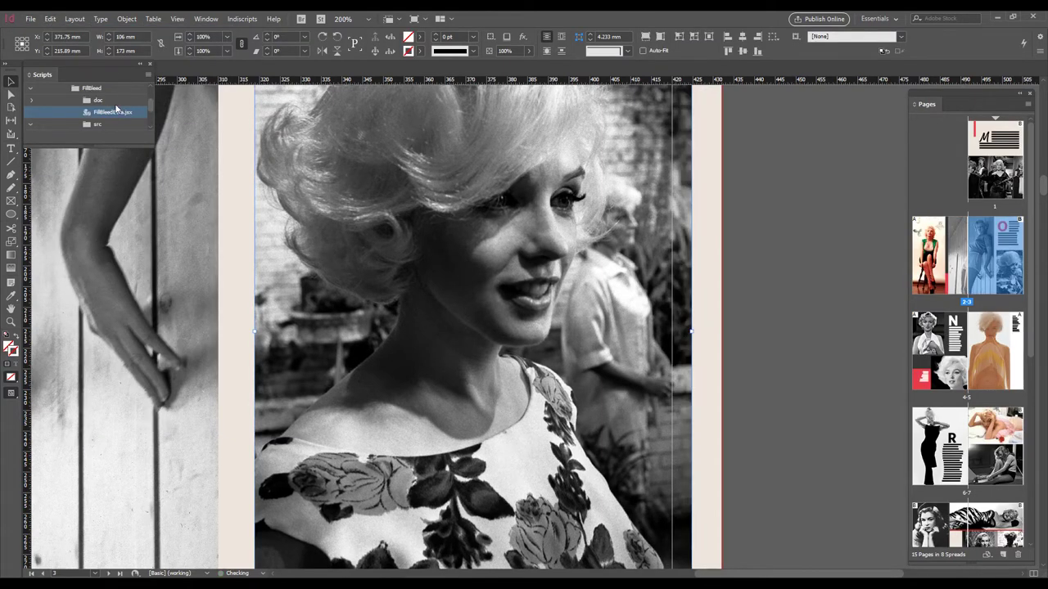
# Run FillBleed on the portrait's spread with Keep frames as trimmed disabled and Edge Finder set to X-Axis first, then deselect the portrait.
pyautogui.doubleClick(111, 118)
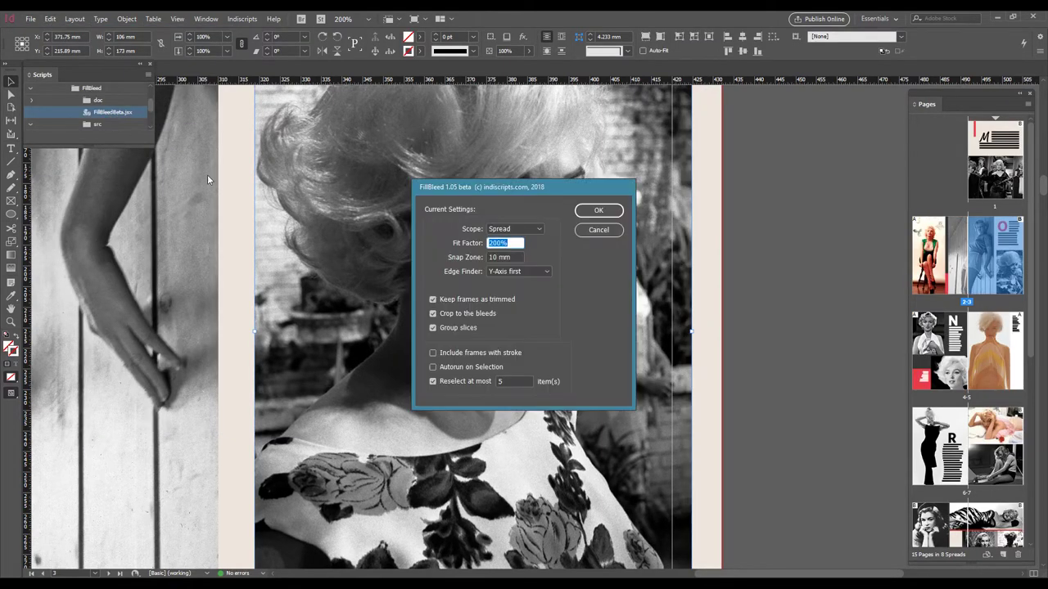
pyautogui.click(433, 299)
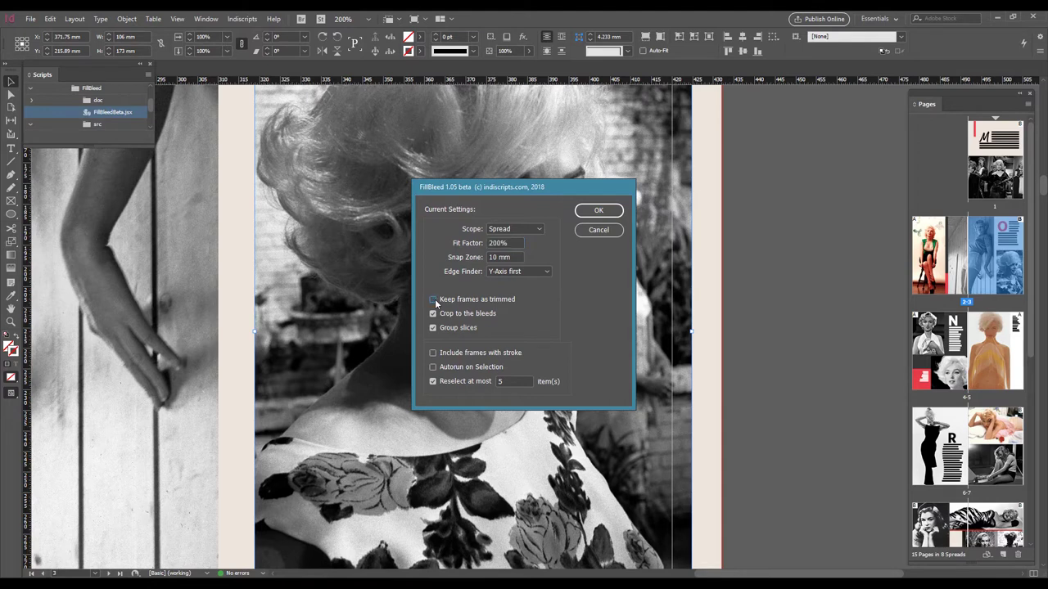
pyautogui.click(524, 272)
pyautogui.click(523, 288)
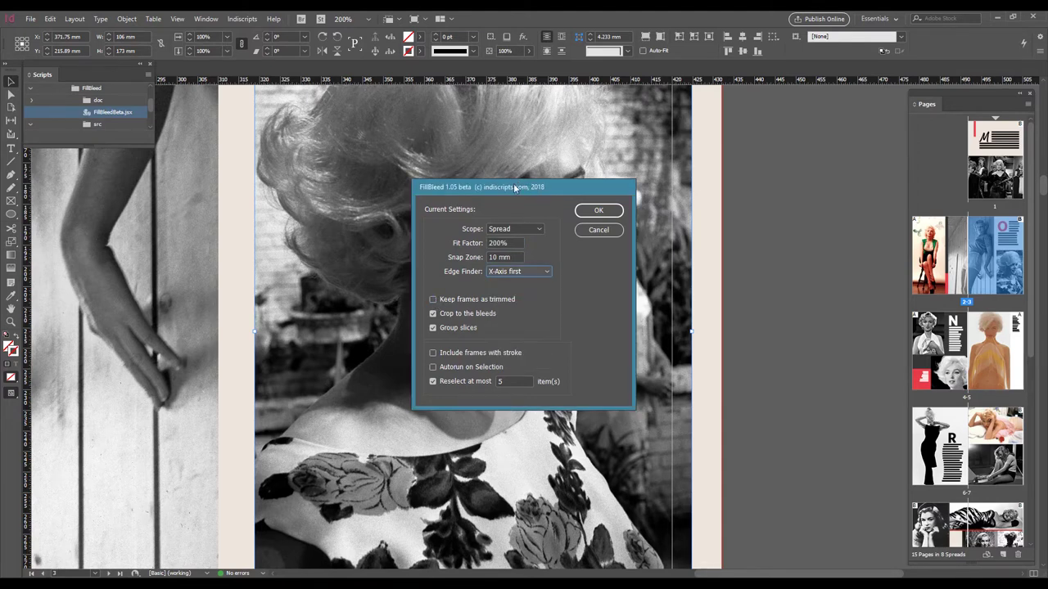
pyautogui.moveTo(514, 187); pyautogui.dragTo(858, 204)
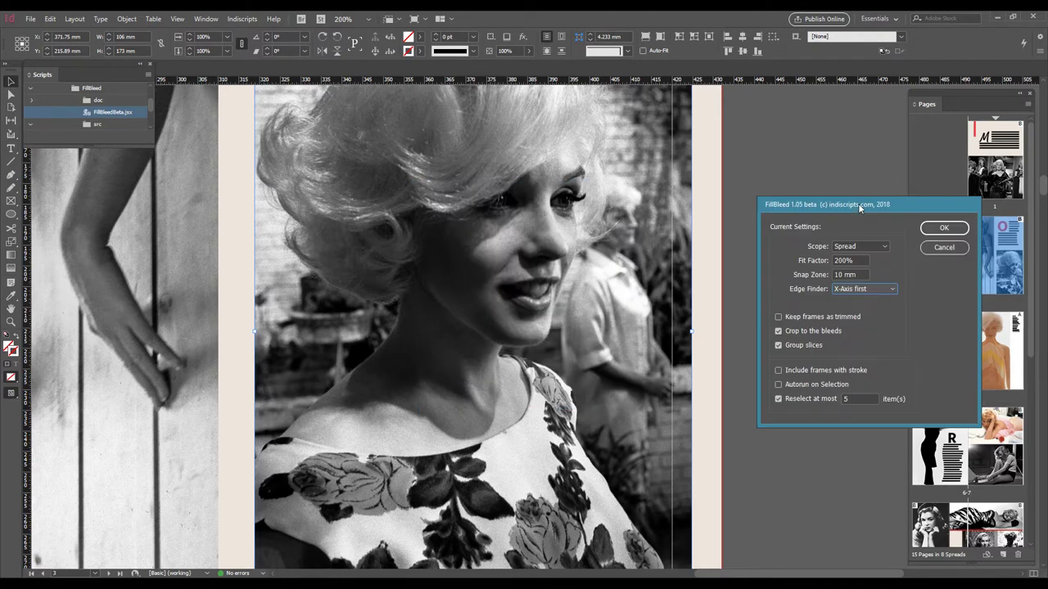
pyautogui.click(936, 231)
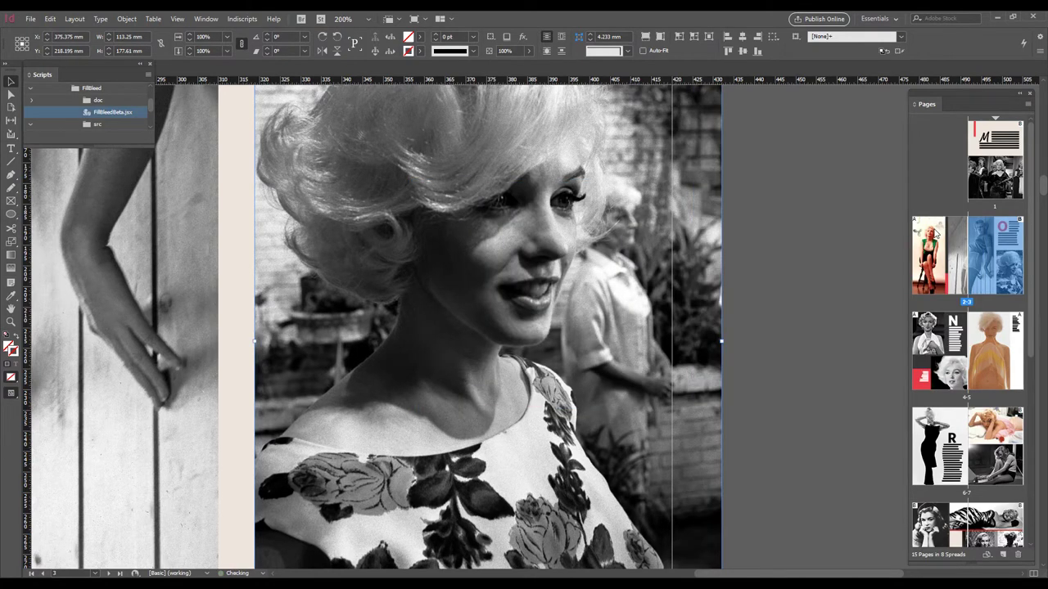
pyautogui.click(778, 250)
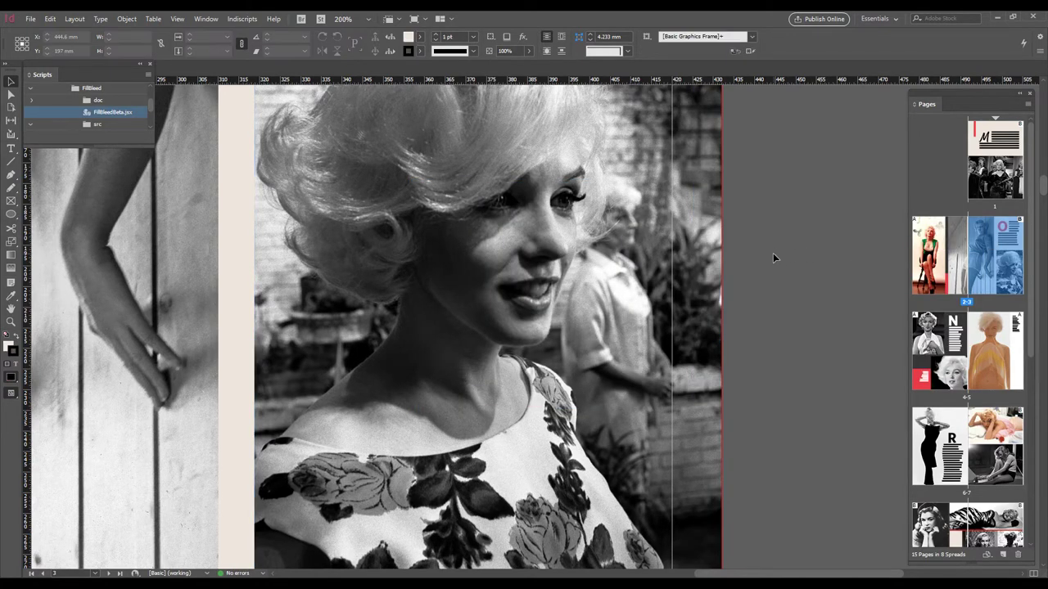
# Run FillBleed on the spread of pages 4-5 with Edge Finder set to Y-Axis first, then review and deselect the images.
pyautogui.scroll(-3, 768, 256)
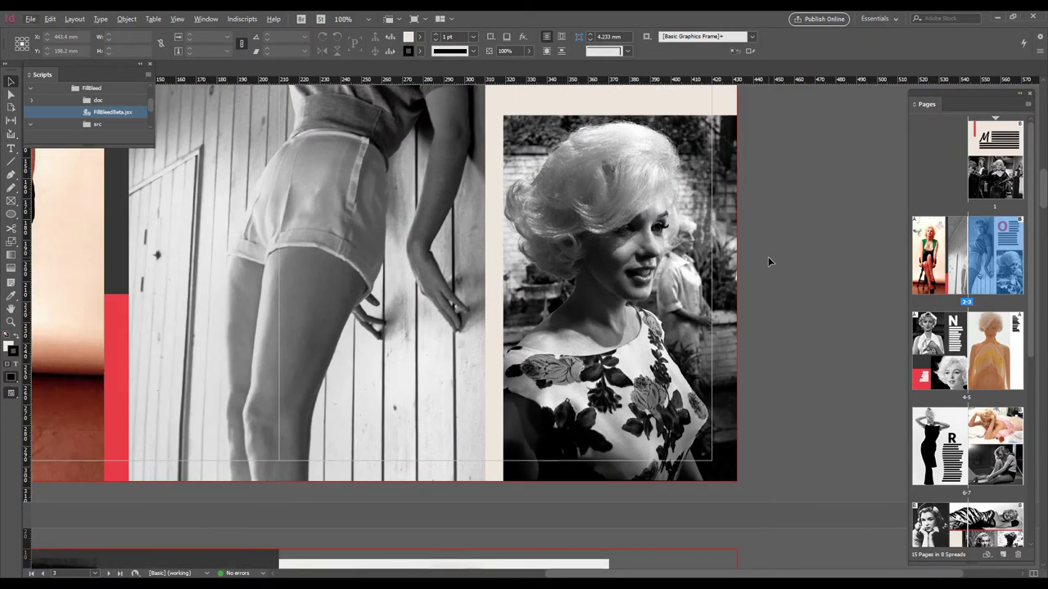
pyautogui.scroll(-1, 768, 257)
pyautogui.scroll(-1, 768, 260)
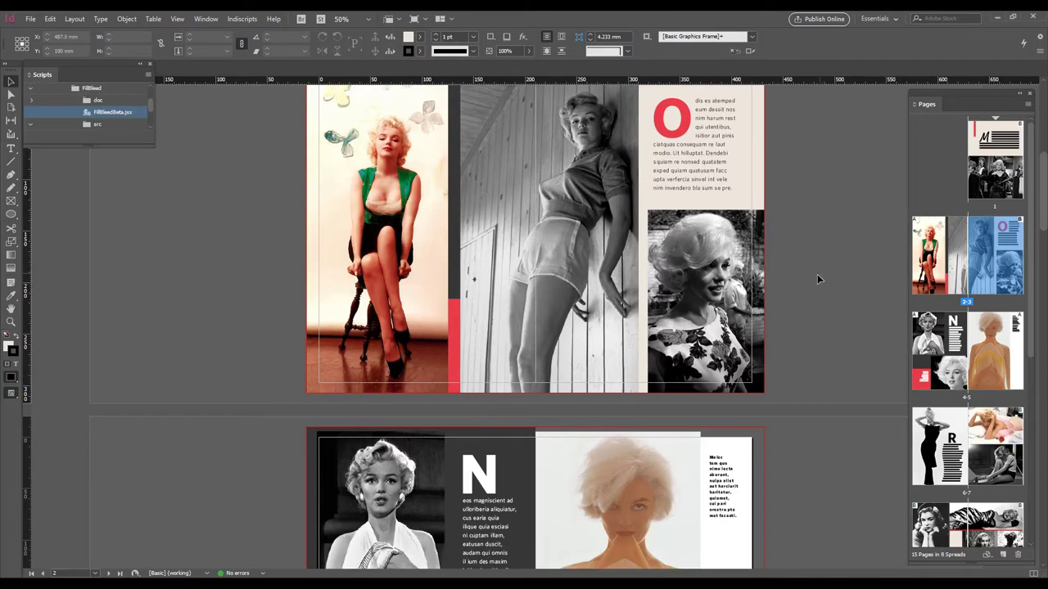
pyautogui.scroll(-4, 817, 274)
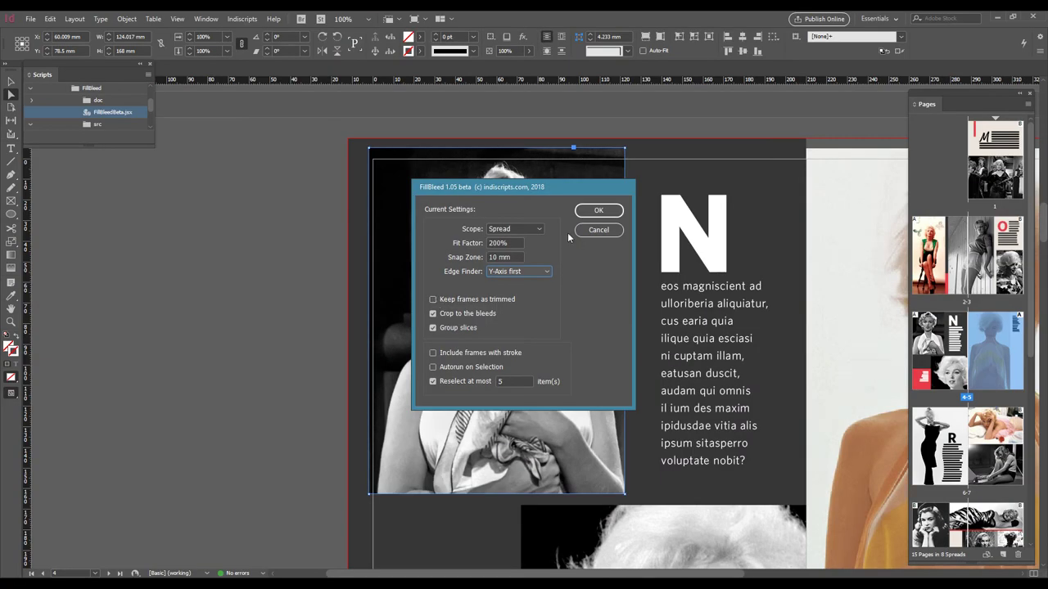
pyautogui.click(595, 211)
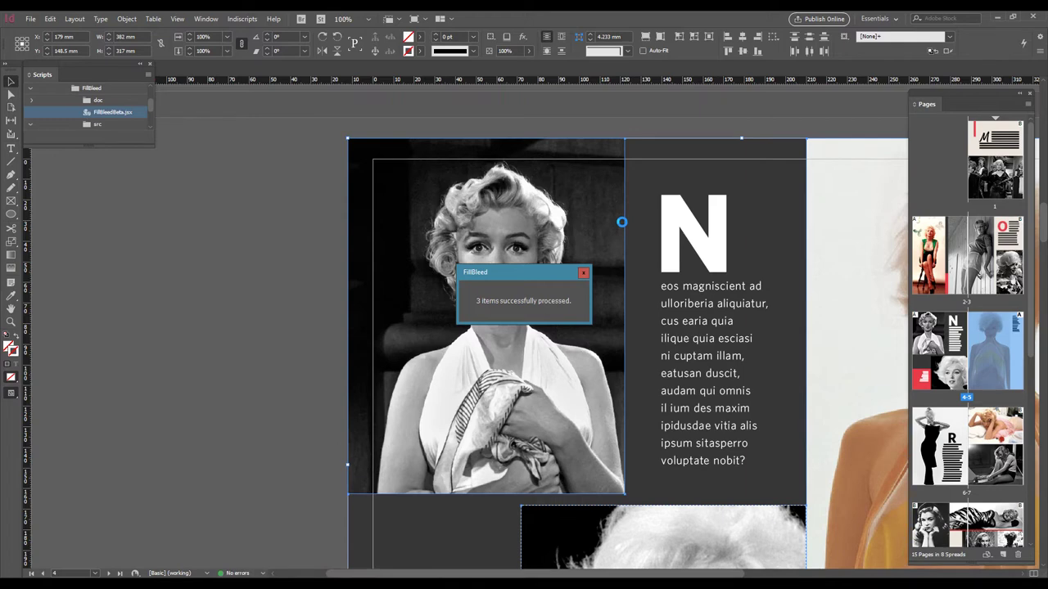
pyautogui.press('Return')
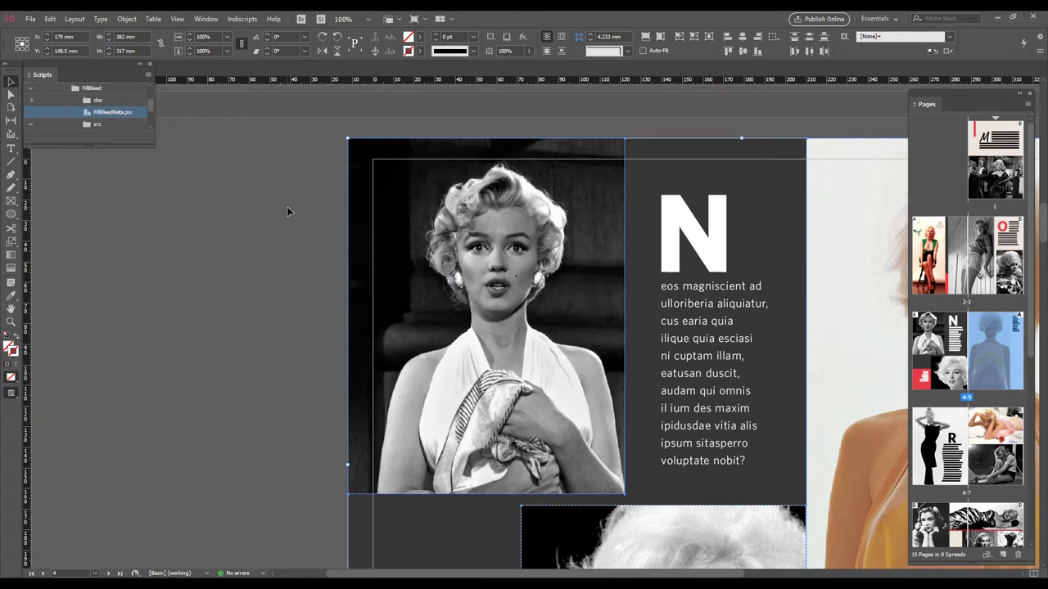
pyautogui.hotkey('ctrl', '-')
pyautogui.hotkey('ctrl', '-')
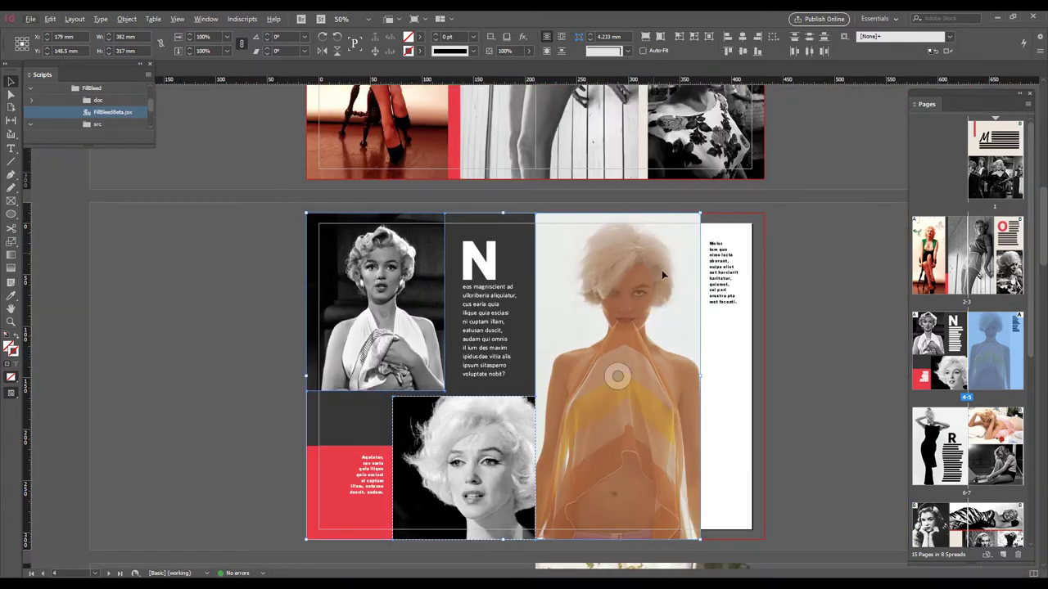
pyautogui.scroll(-1, 663, 275)
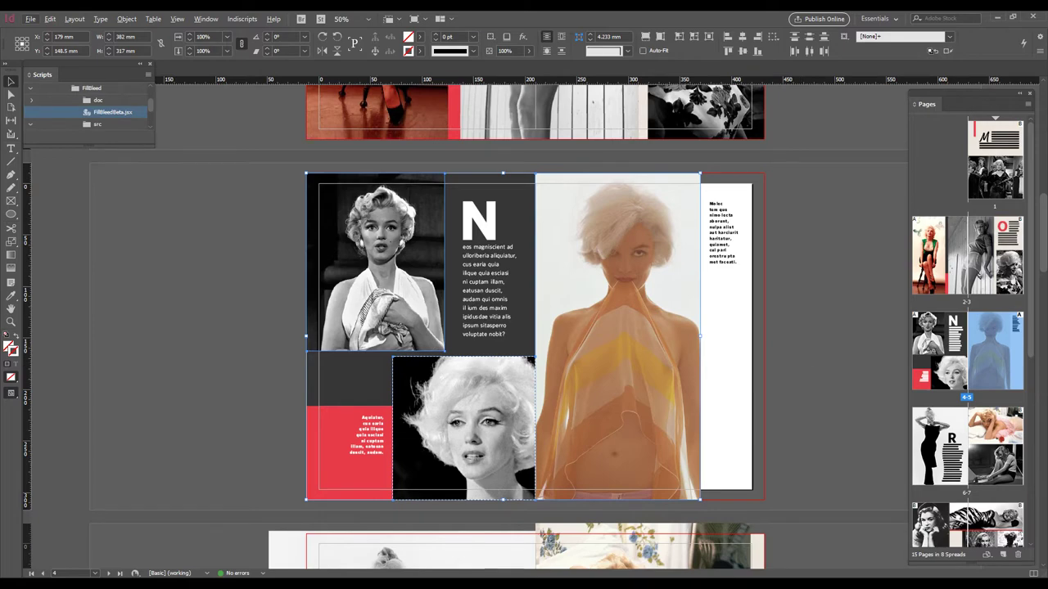
pyautogui.click(833, 278)
# Go to the spread of pages 10-11 and select the lower portrait with the bird on page 11.
pyautogui.scroll(-3, 834, 278)
pyautogui.scroll(-13, 833, 278)
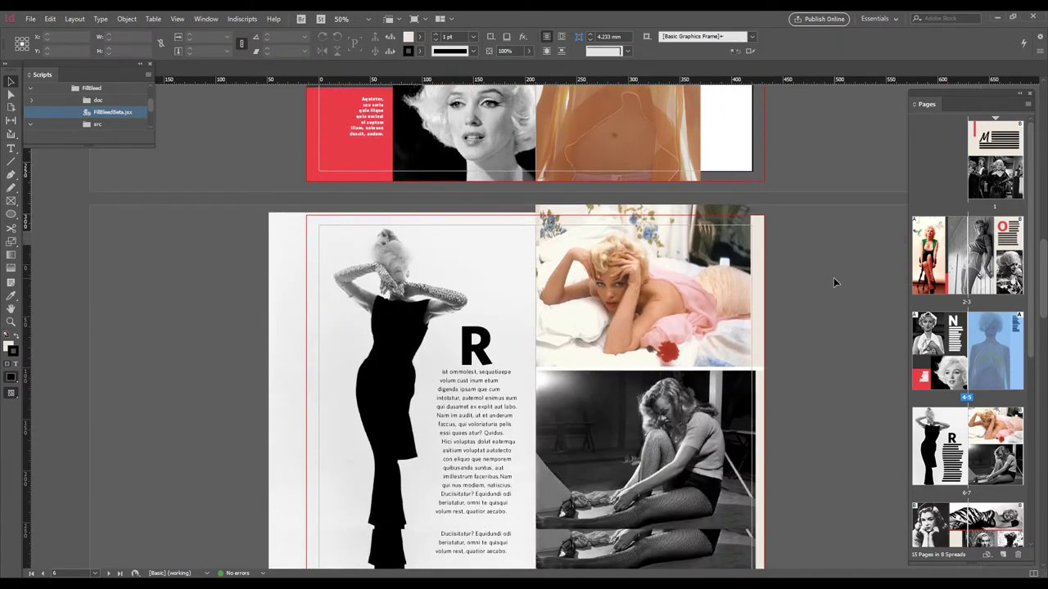
pyautogui.scroll(-12, 833, 278)
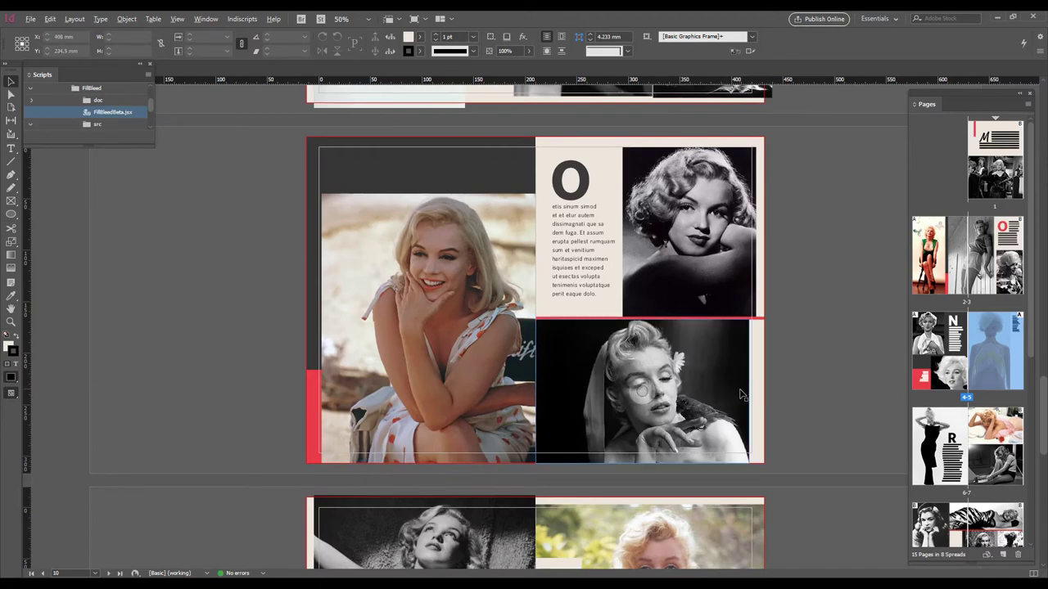
pyautogui.hotkey('ctrl', '=')
pyautogui.hotkey('ctrl', '=')
pyautogui.hotkey('ctrl', '=')
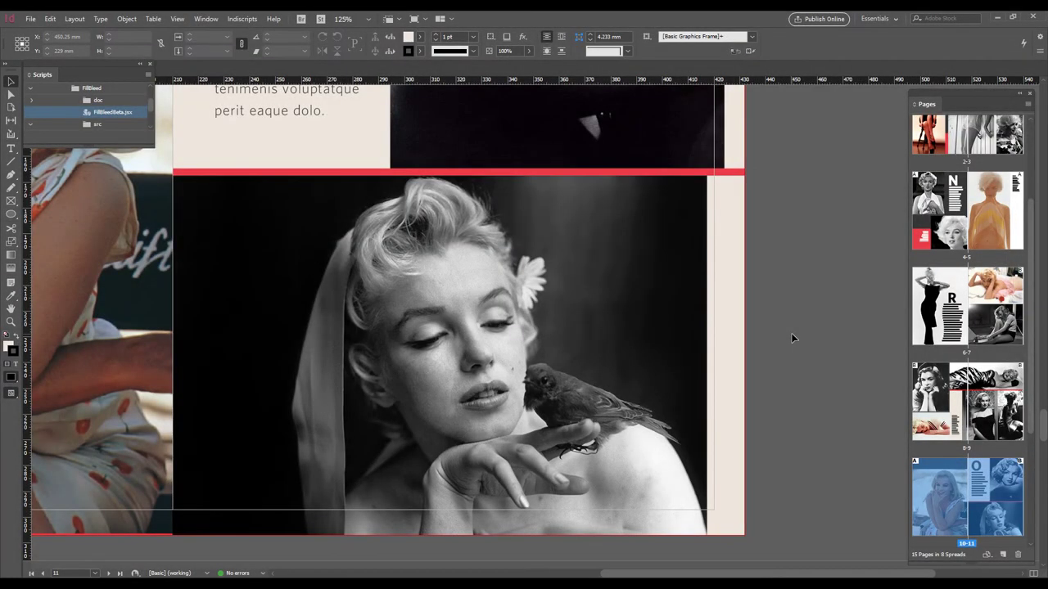
pyautogui.click(323, 225)
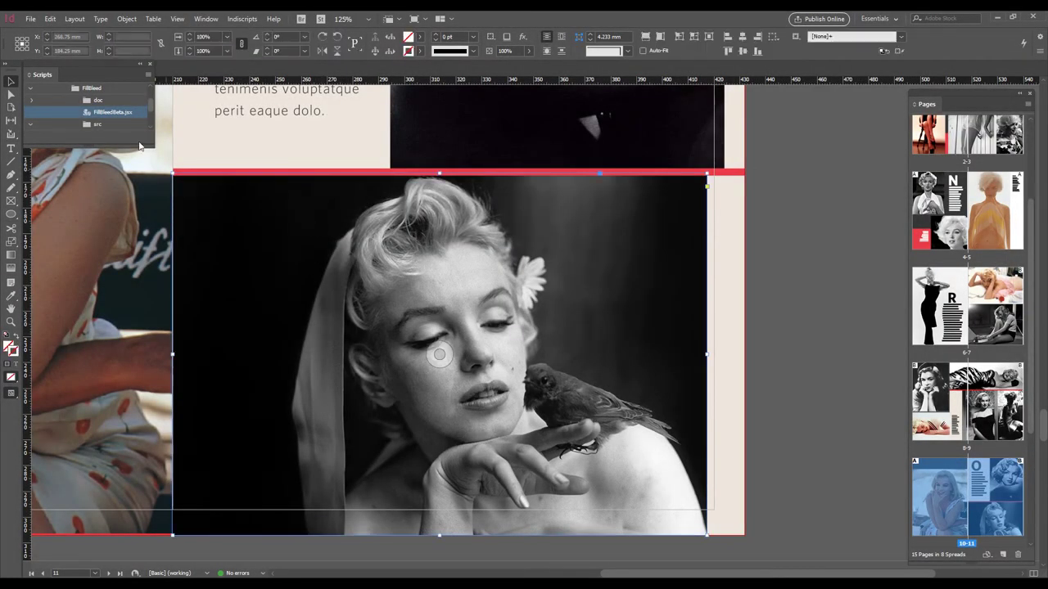
# Run FillBleed on the spread of pages 10-11 with Snap Zone set to 1 mm and Edge Finder set to Right edge.
pyautogui.doubleClick(106, 112)
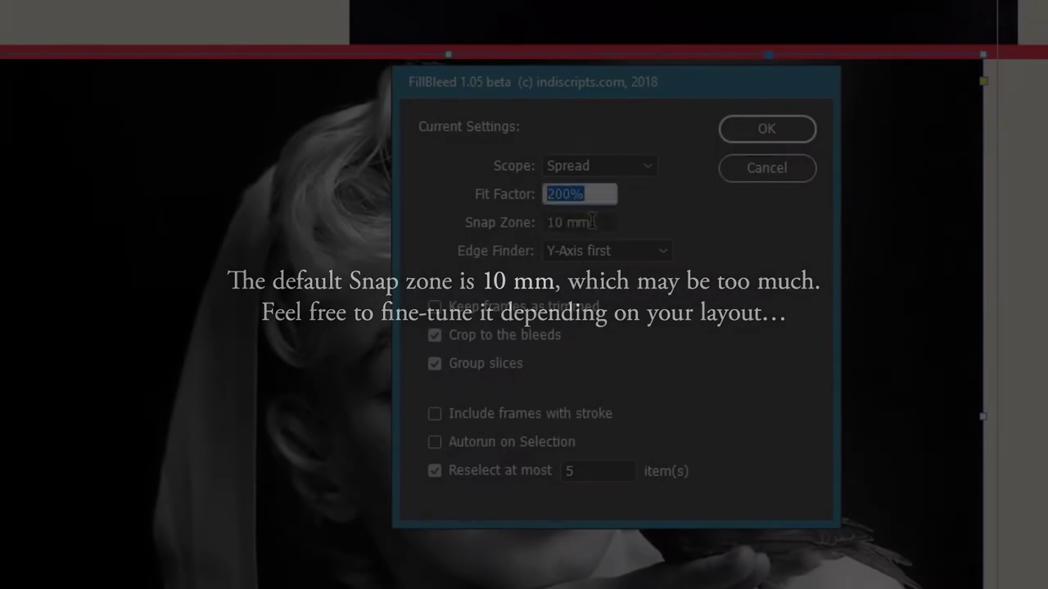
pyautogui.press('Tab')
pyautogui.write('8')
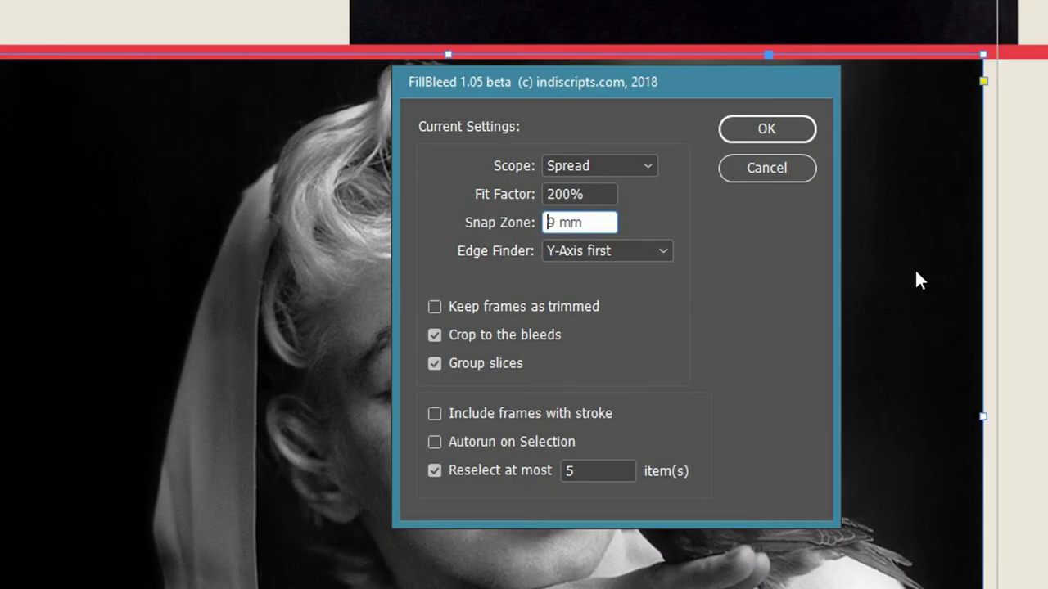
pyautogui.write('1pt')
pyautogui.write('1 mm')
pyautogui.click(663, 250)
pyautogui.click(606, 388)
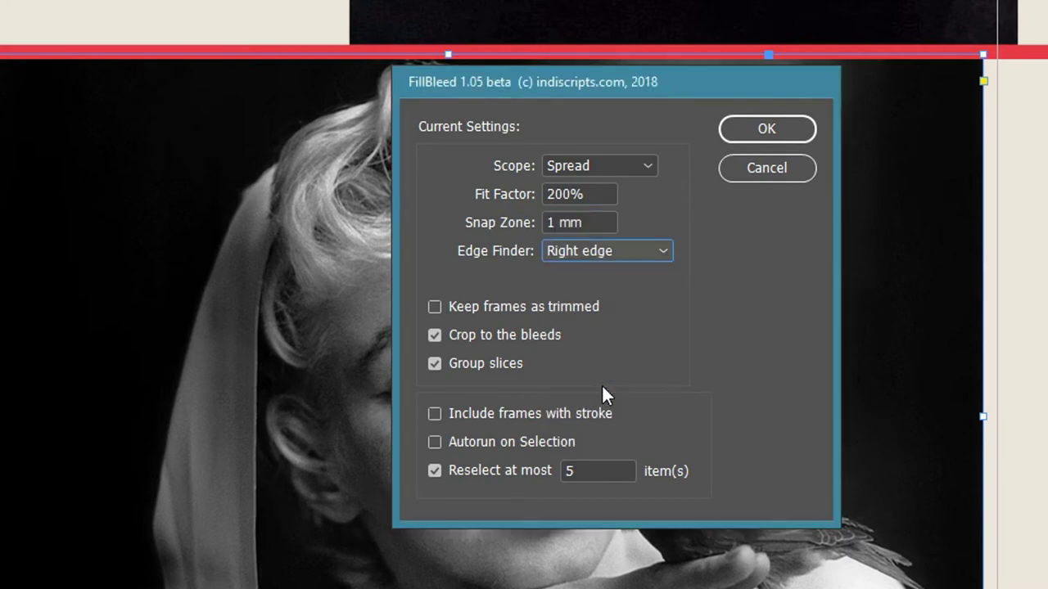
pyautogui.click(741, 131)
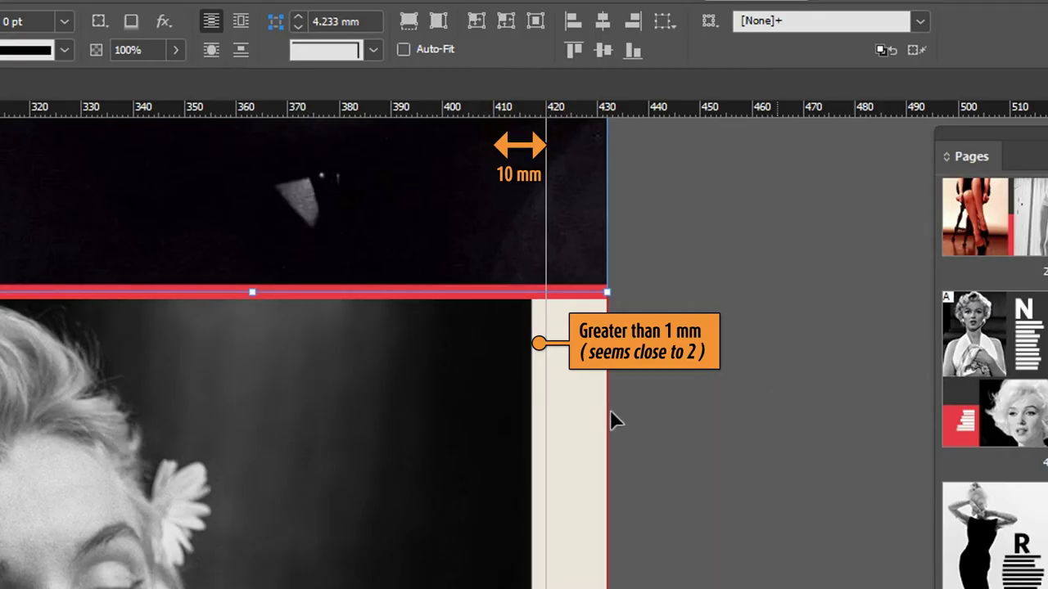
# Rerun FillBleed on the bird portrait's spread with Snap Zone raised to 2 mm.
pyautogui.click(438, 415)
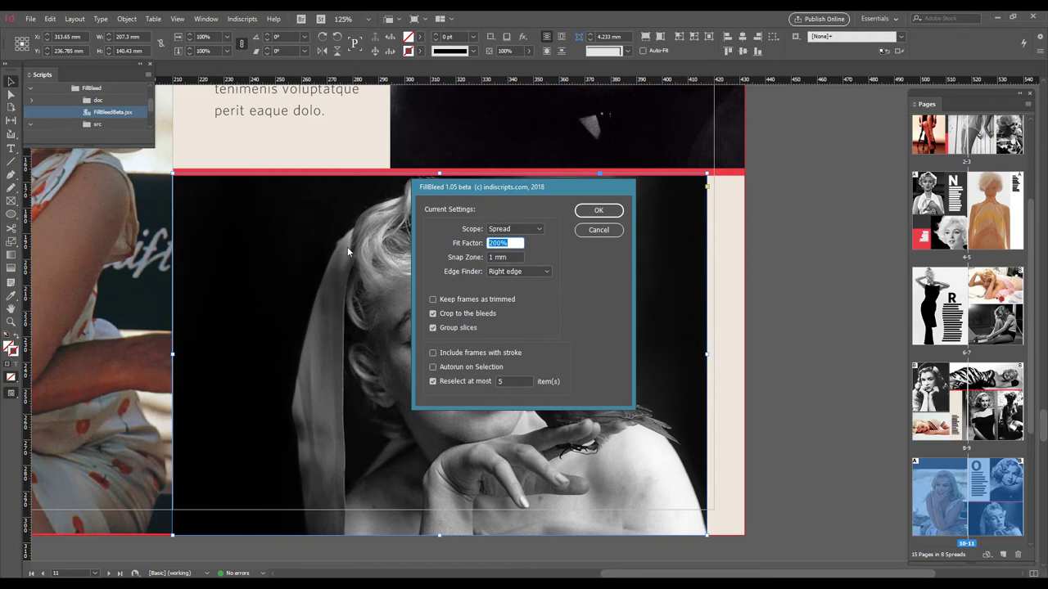
pyautogui.click(515, 259)
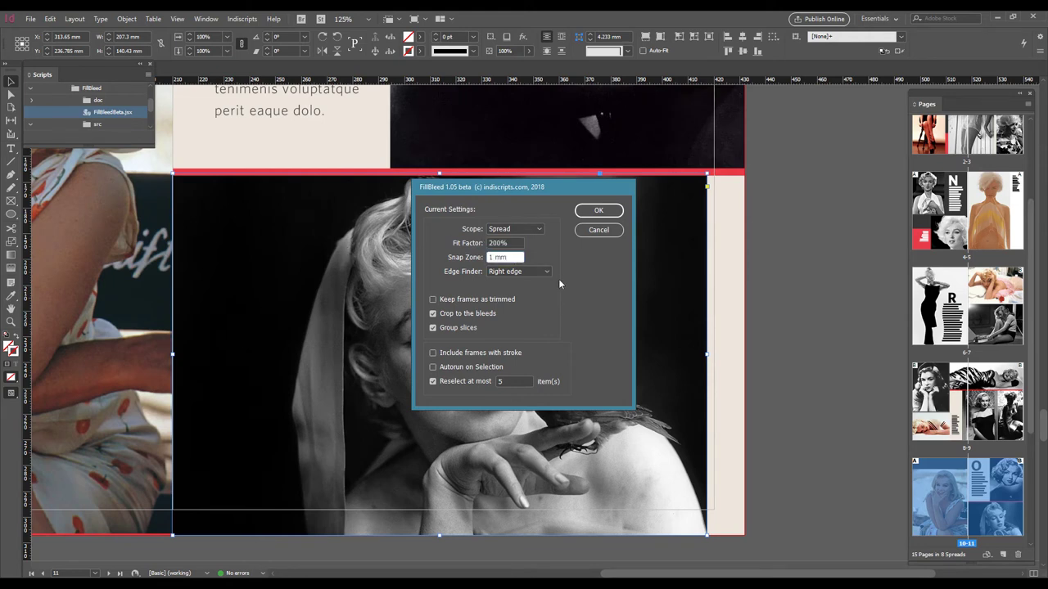
pyautogui.press('Up')
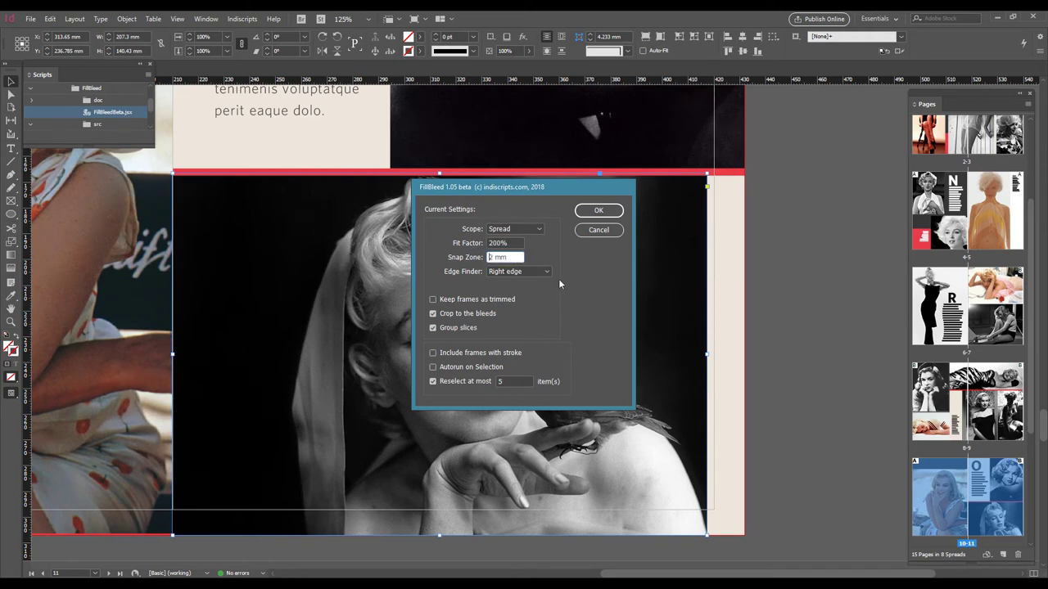
pyautogui.click(588, 210)
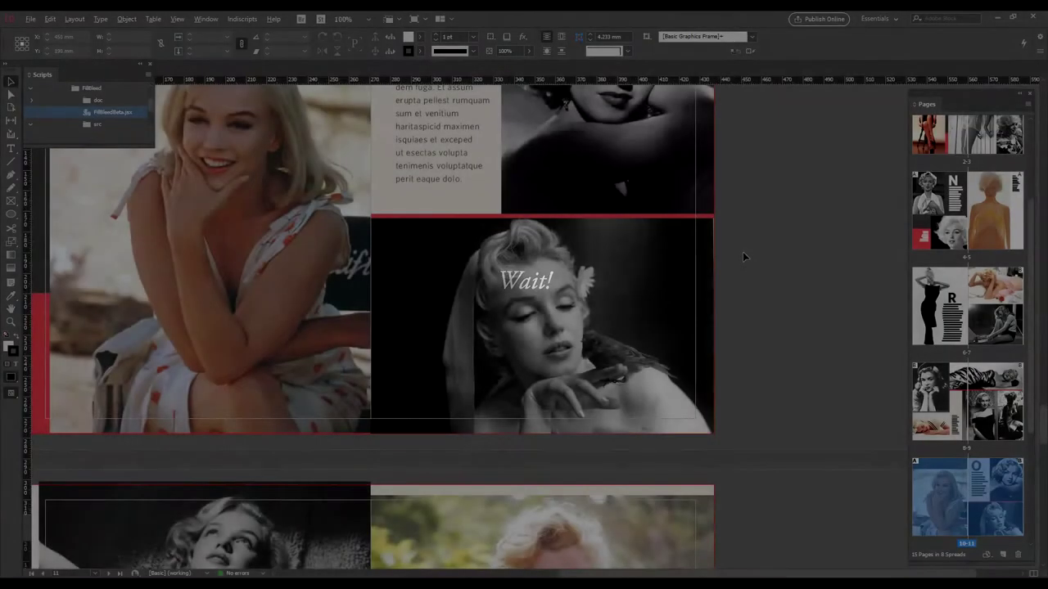
# Inspect the bird portrait's outer edge up close and undo its last bleed fill.
pyautogui.scroll(5, 722, 248)
pyautogui.scroll(3, 710, 251)
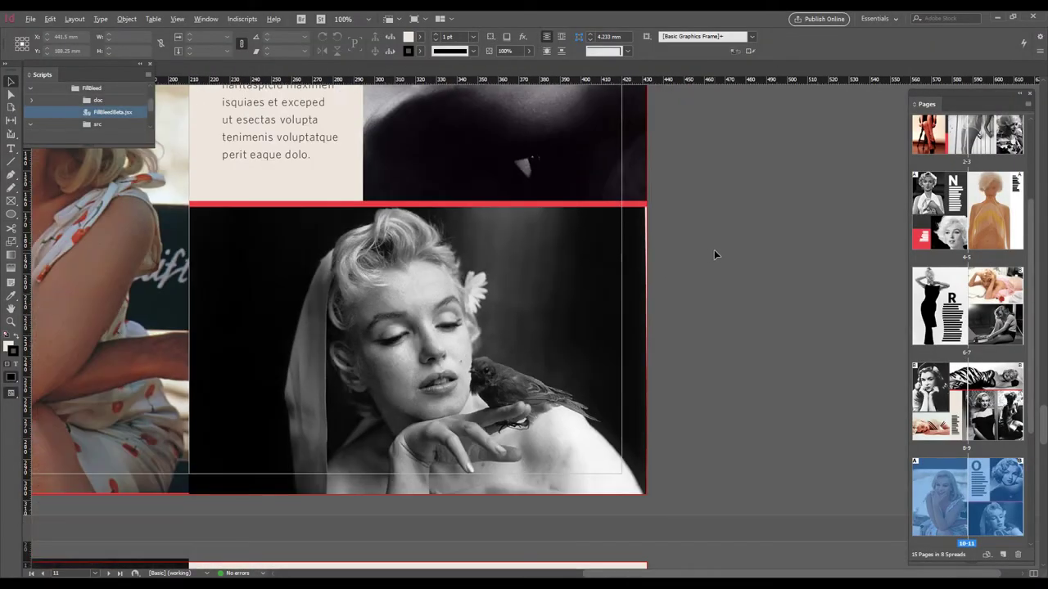
pyautogui.scroll(-2, 714, 250)
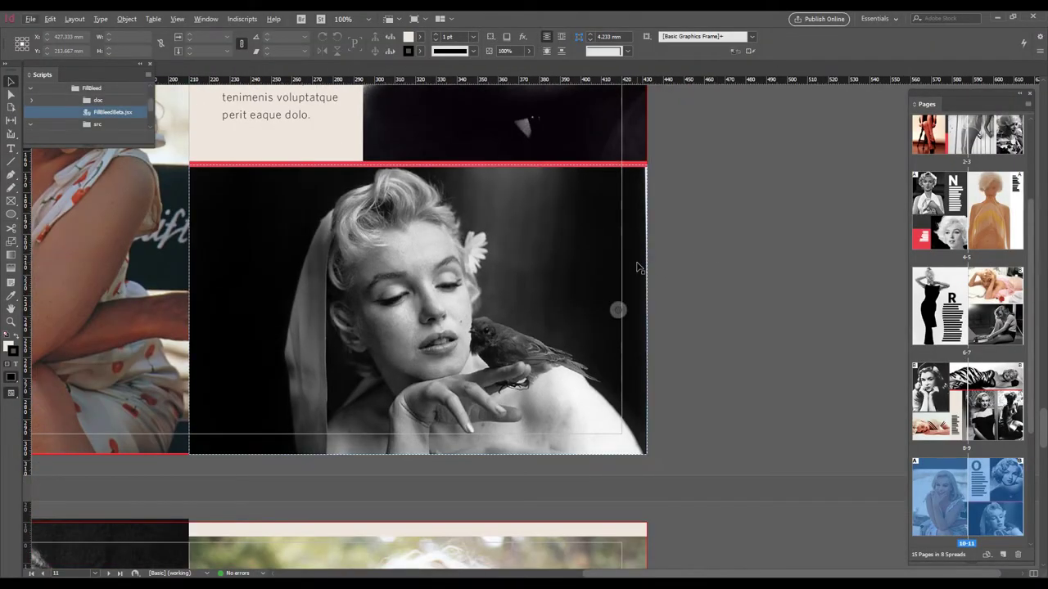
pyautogui.hotkey('ctrl', 'z')
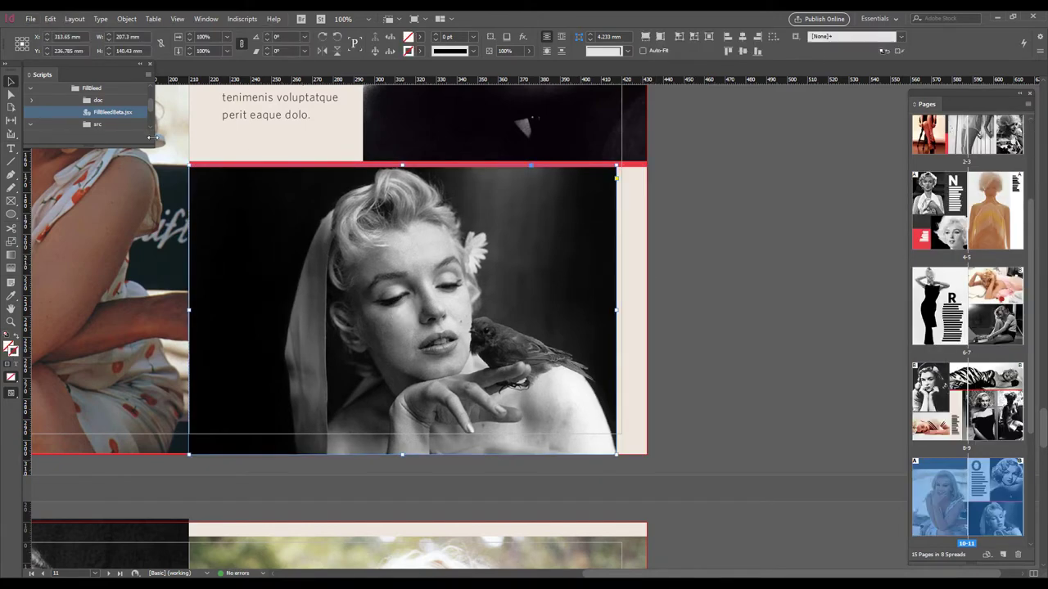
# Run FillBleed on the bird portrait's spread with Keep frames as trimmed enabled, then deselect the portrait and check its outer edge.
pyautogui.doubleClick(112, 112)
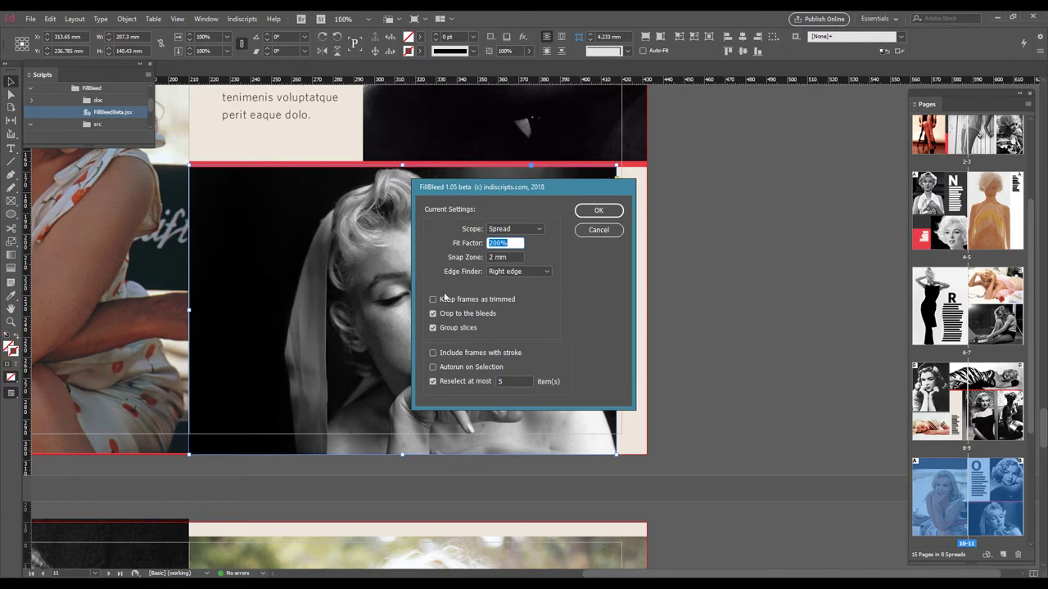
pyautogui.click(433, 299)
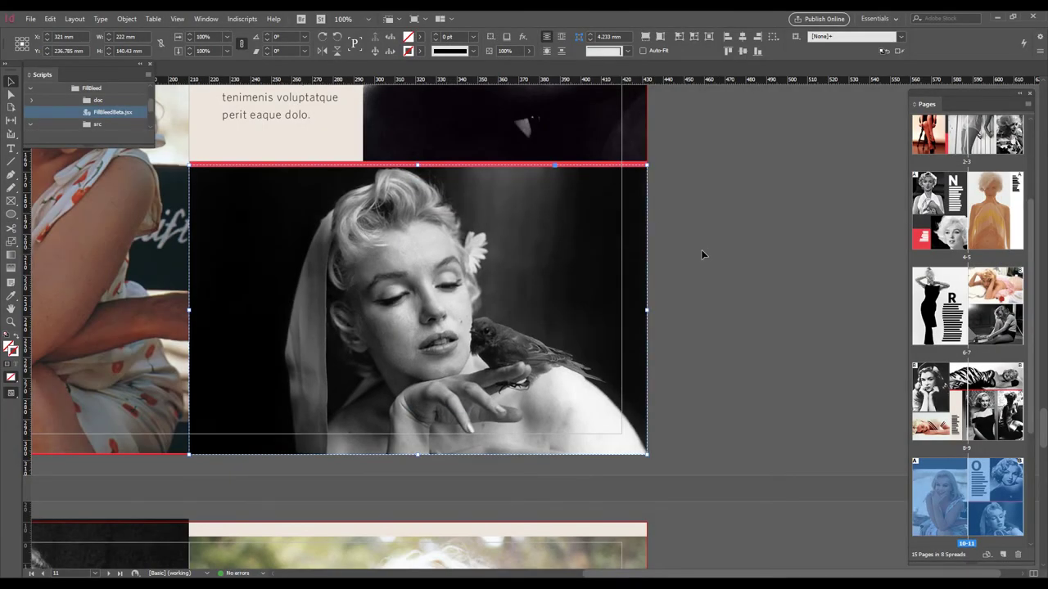
pyautogui.click(700, 253)
pyautogui.scroll(2, 672, 261)
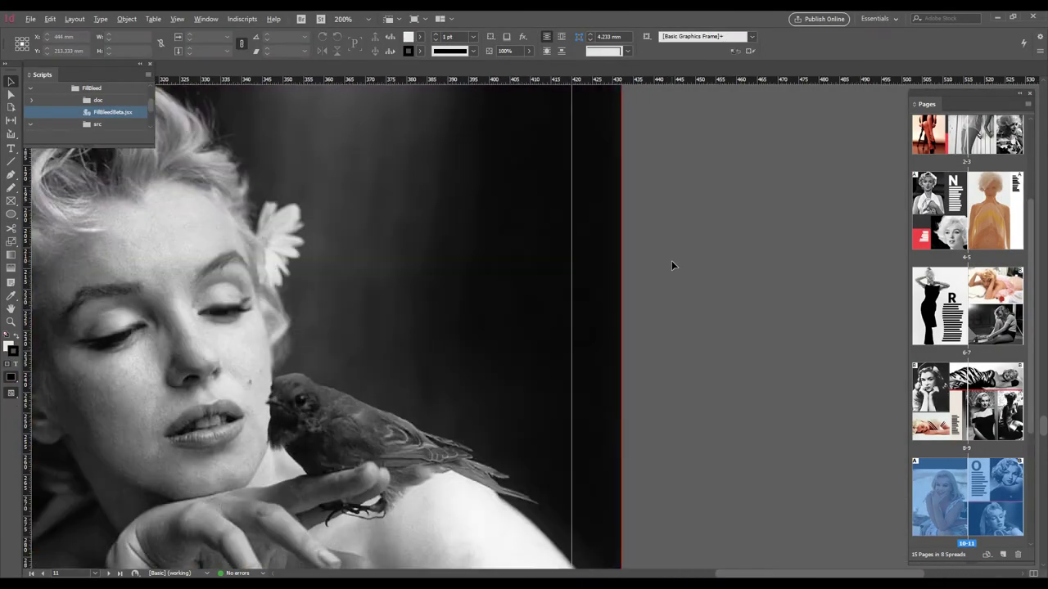
pyautogui.scroll(-5, 671, 265)
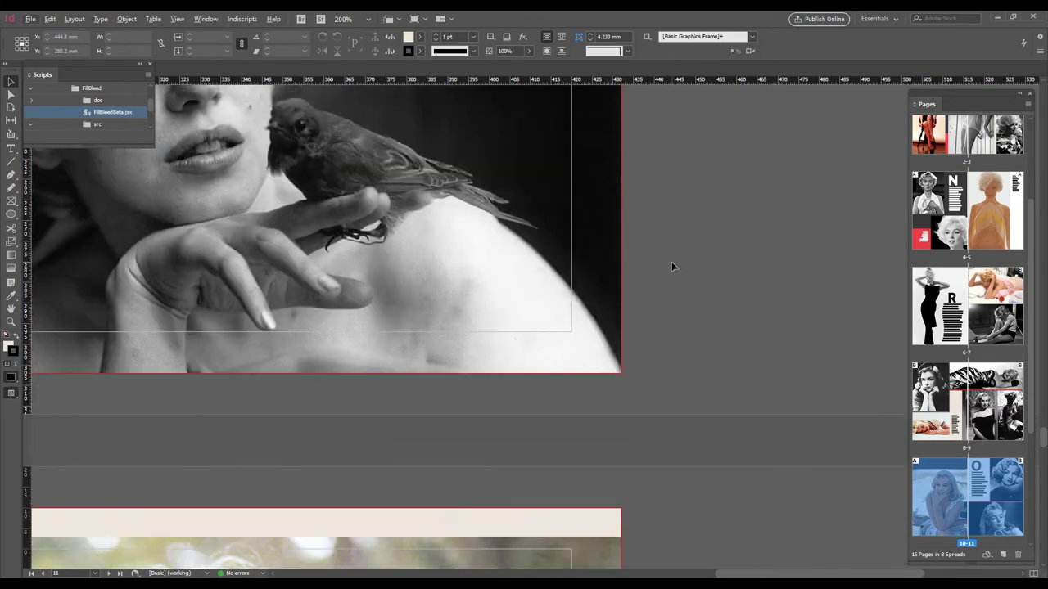
# Run FillBleed on the spread of pages 8-9 with Snap Zone set to 5 mm and Edge Finder set to X-Axis first.
pyautogui.scroll(4, 672, 261)
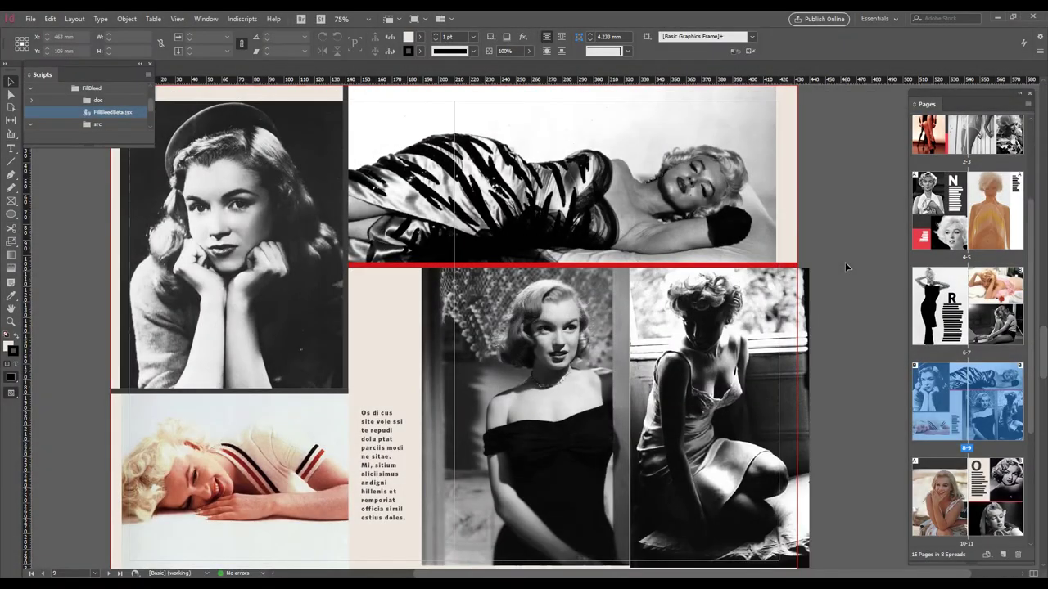
pyautogui.doubleClick(96, 113)
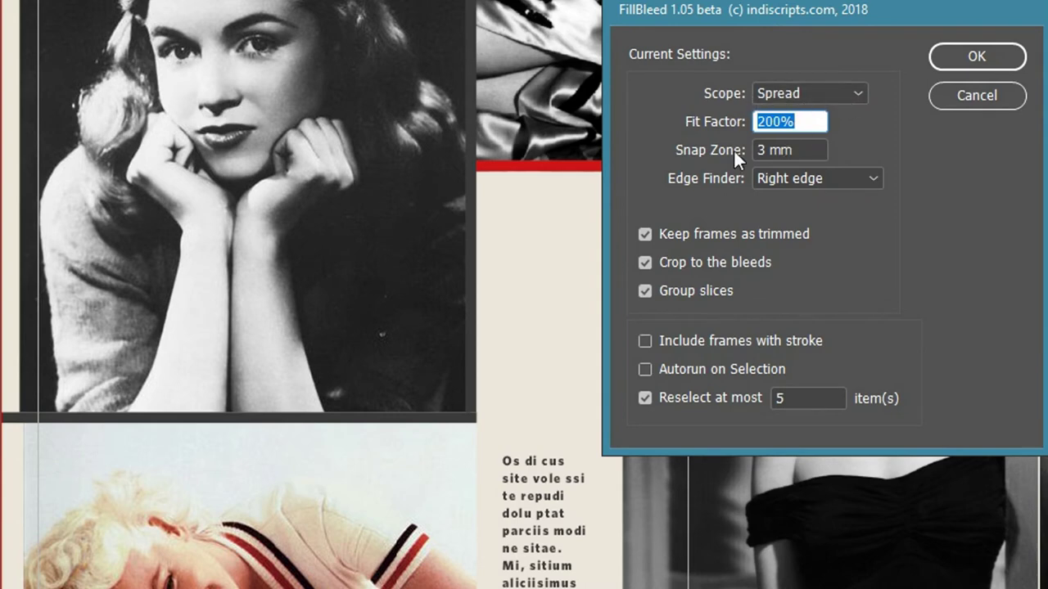
pyautogui.click(810, 147)
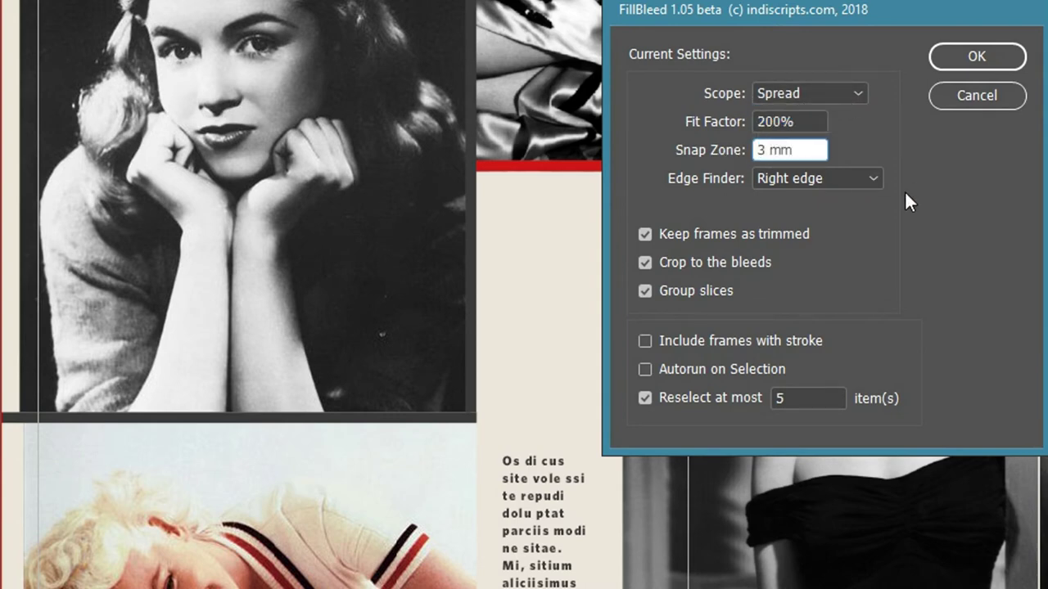
pyautogui.write('5')
pyautogui.click(864, 172)
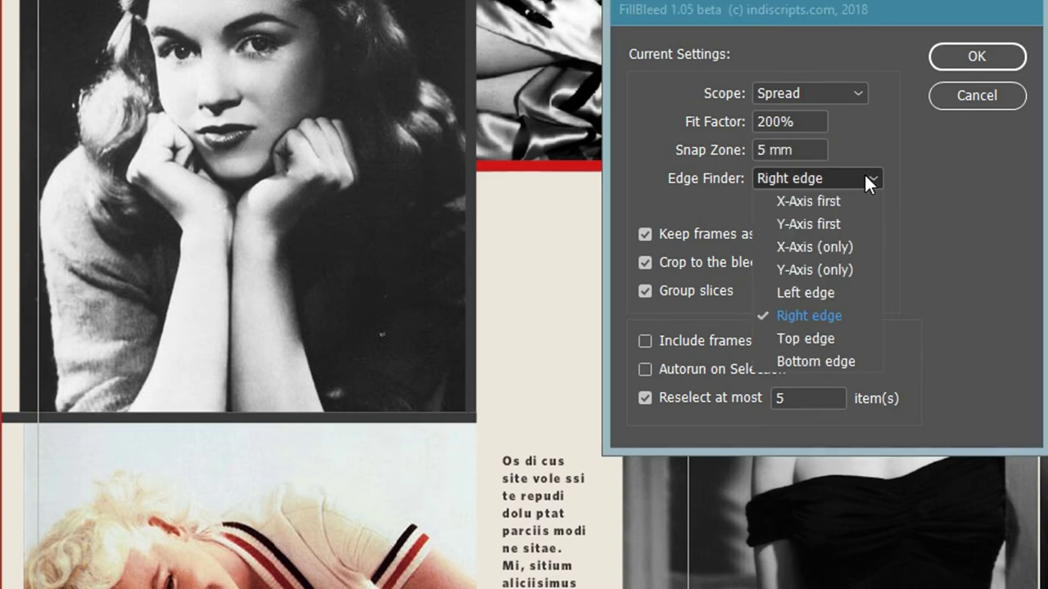
pyautogui.click(849, 202)
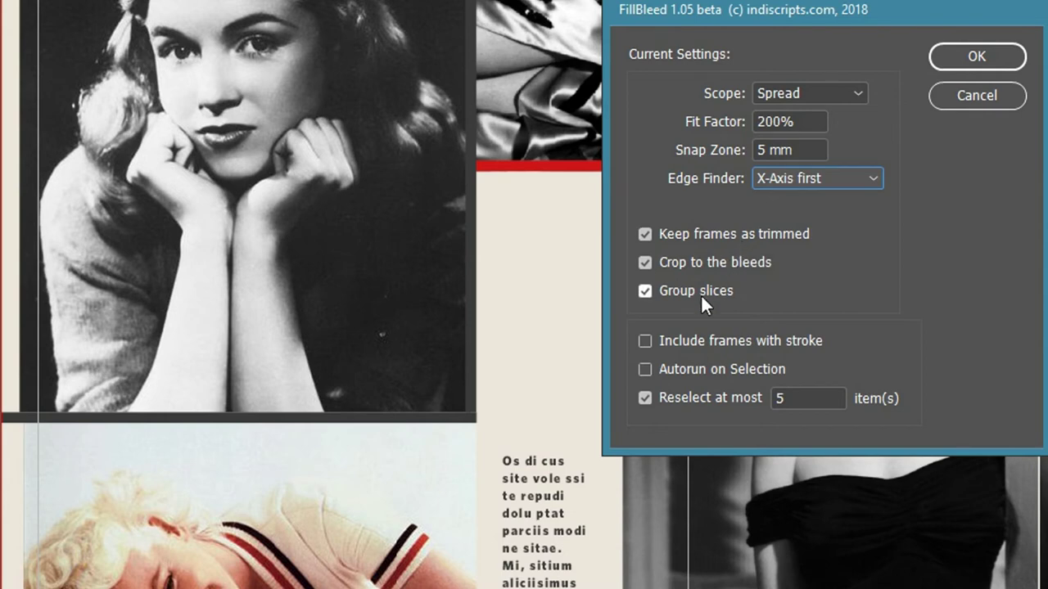
pyautogui.click(978, 56)
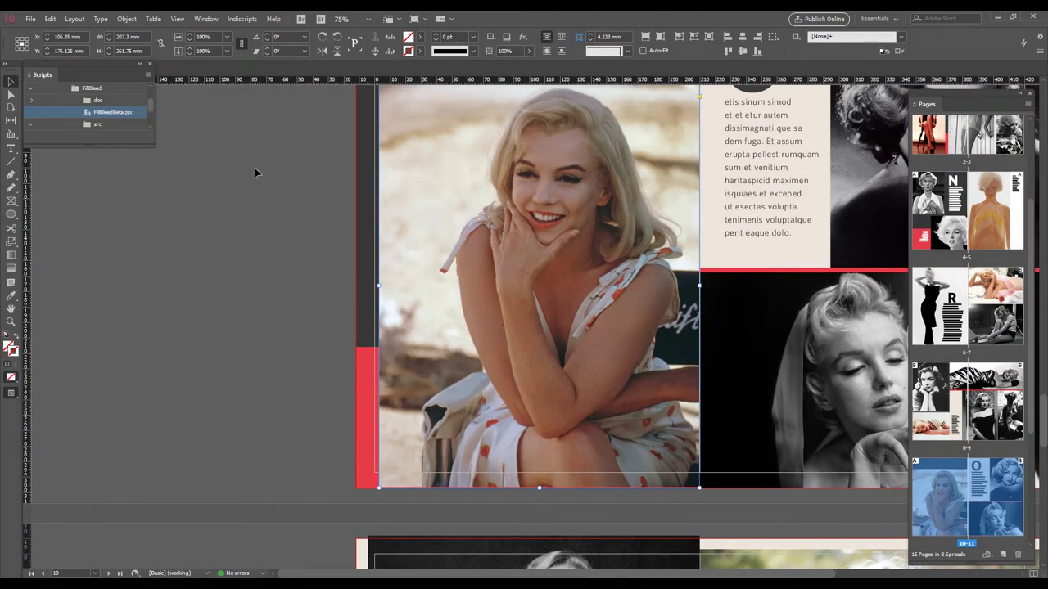
# Raise the bottom edge of the page 10 portrait's frame to a frame height of about 246 mm.
pyautogui.scroll(5, 561, 491)
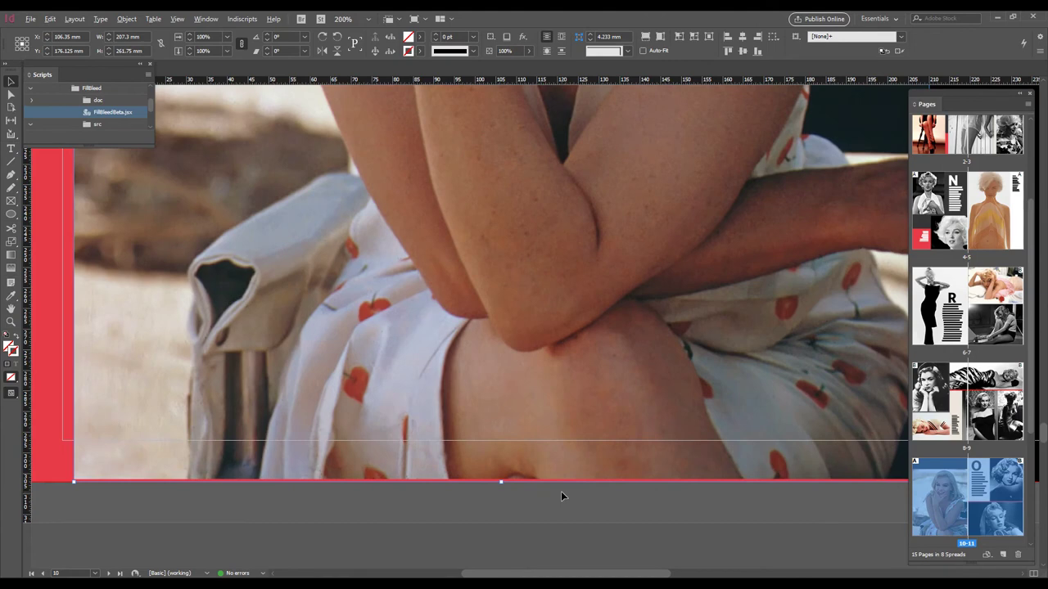
pyautogui.moveTo(503, 483); pyautogui.dragTo(505, 415)
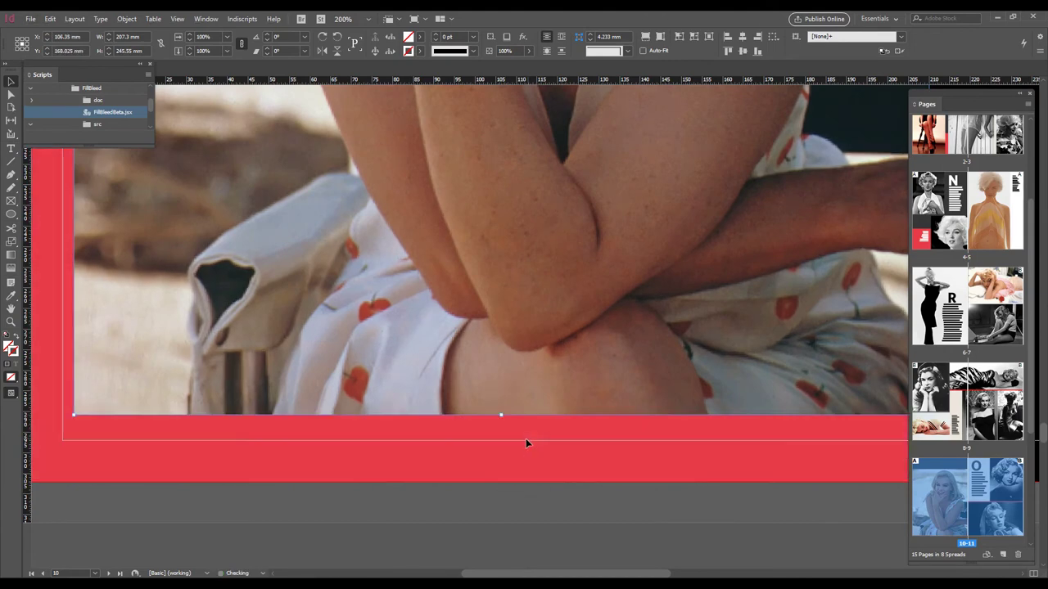
pyautogui.scroll(-5, 524, 438)
pyautogui.scroll(-2, 524, 438)
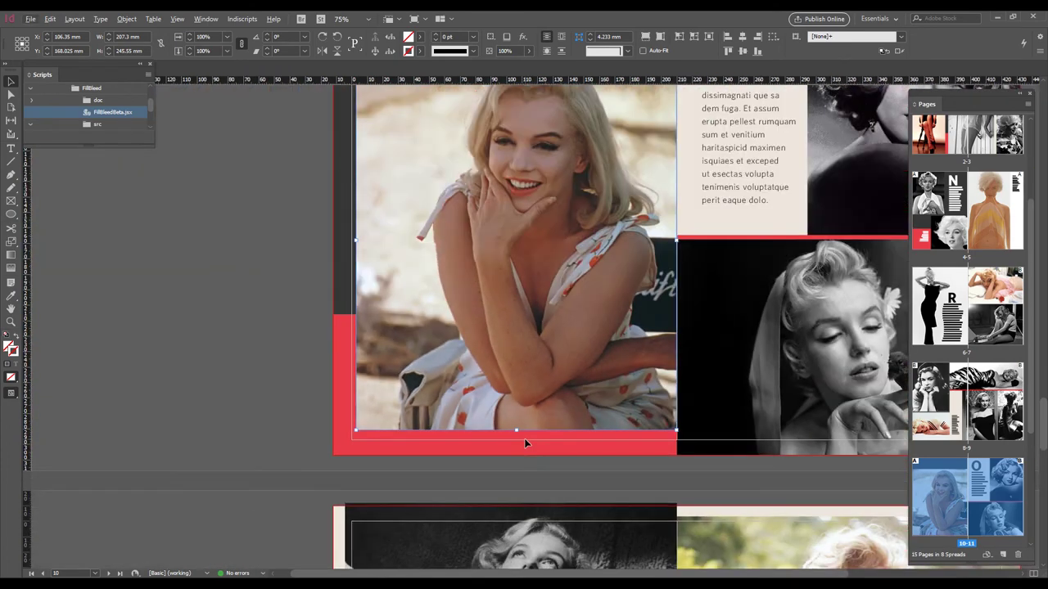
# Run FillBleed on the page 10 portrait's spread with Snap Zone set to 10 mm, keeping Edge Finder at Y-Axis (only).
pyautogui.doubleClick(115, 119)
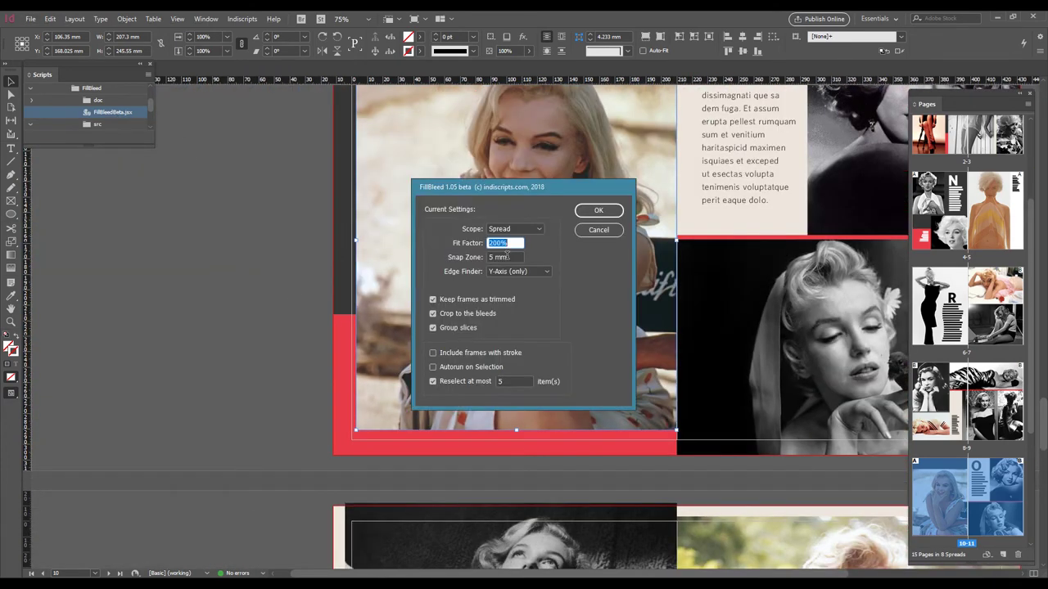
pyautogui.click(514, 257)
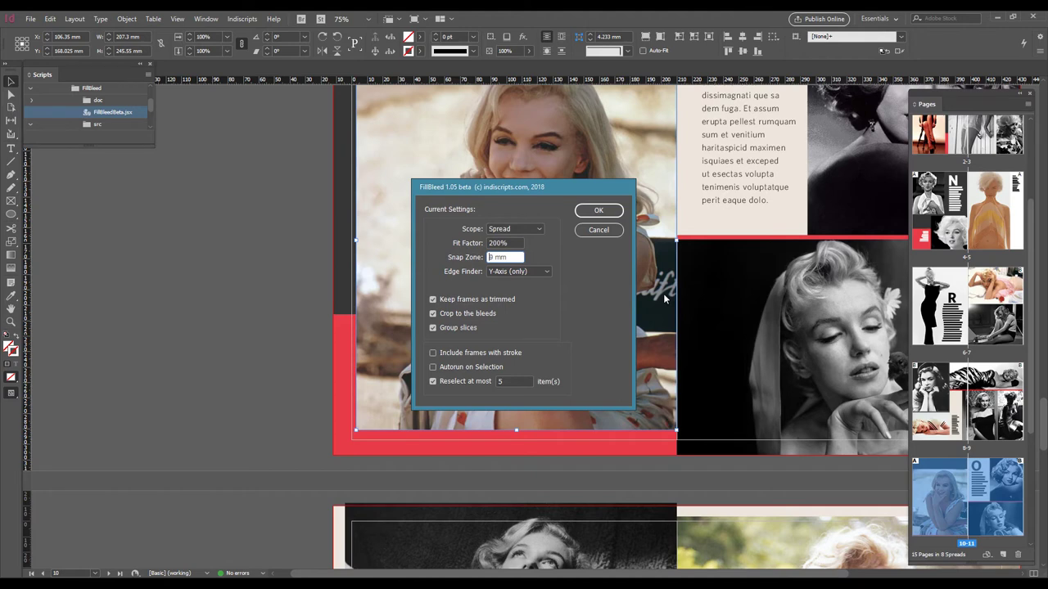
pyautogui.write('1')
pyautogui.click(596, 212)
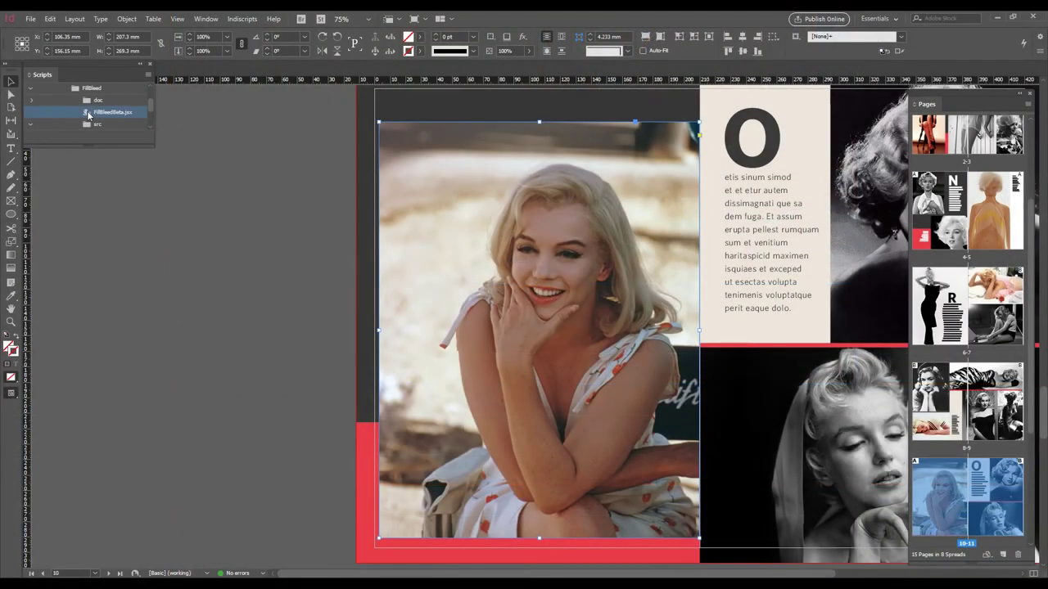
# Run FillBleed on the page 10 portrait's spread with Edge Finder set to X-Axis (only).
pyautogui.doubleClick(95, 117)
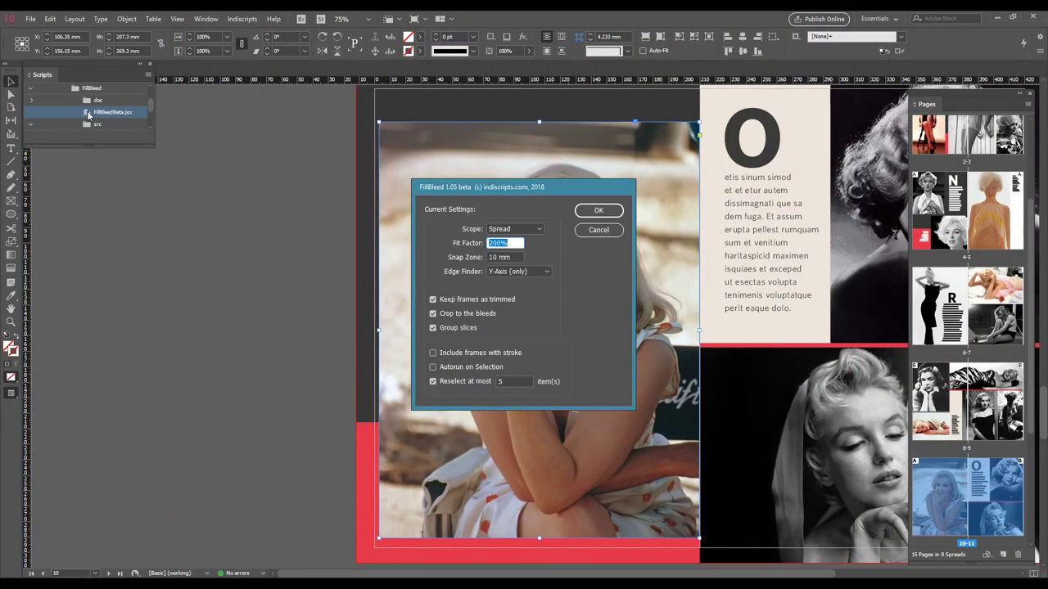
pyautogui.click(508, 277)
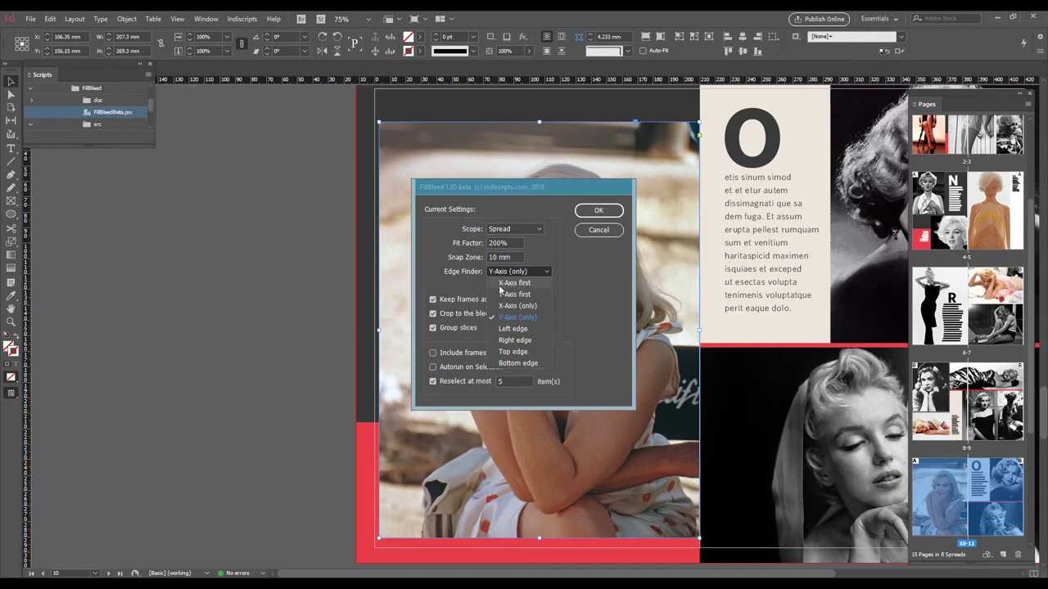
pyautogui.click(538, 306)
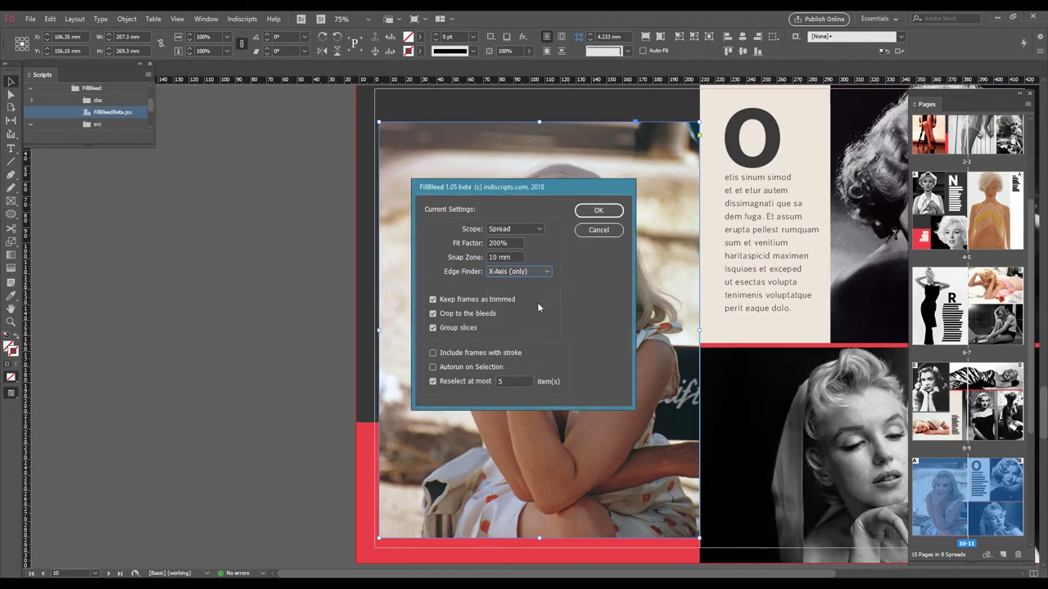
pyautogui.click(597, 212)
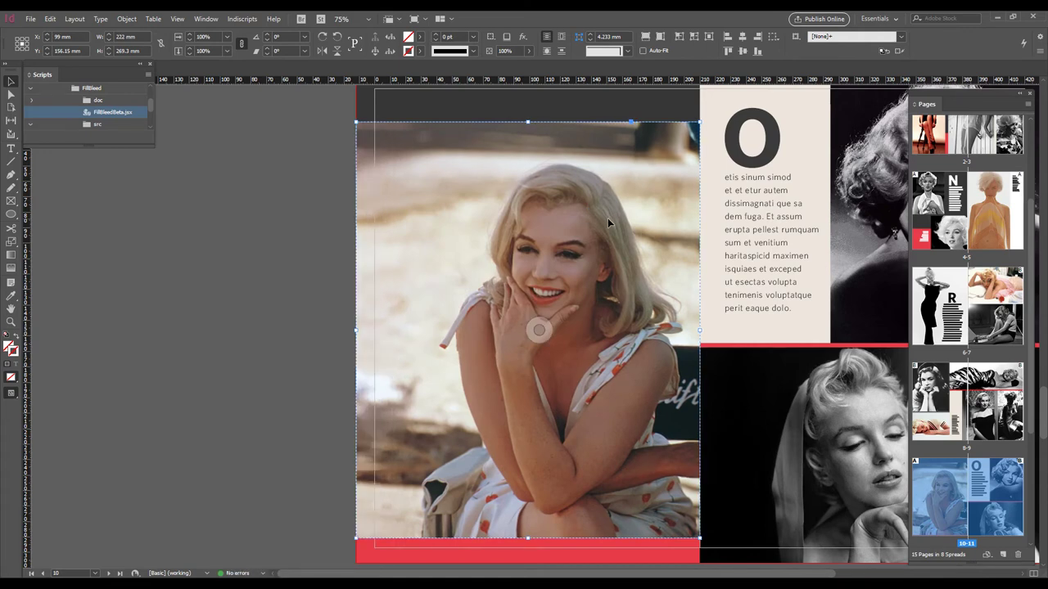
# Examine the bleed slice along the top edge of page 11's upper portrait at higher magnification.
pyautogui.click(323, 206)
pyautogui.scroll(-2, 398, 236)
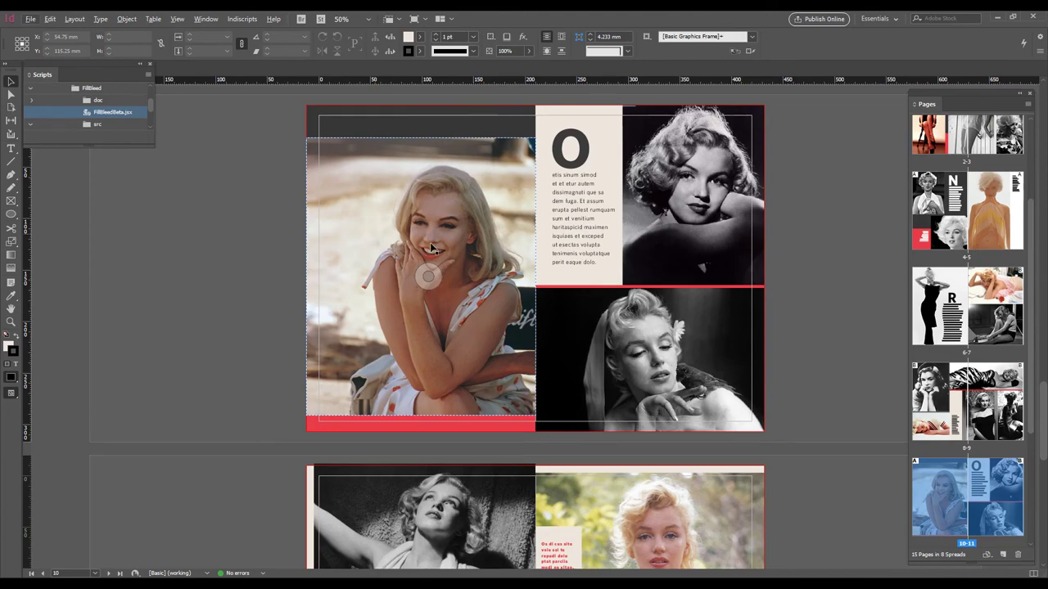
pyautogui.scroll(1, 758, 195)
pyautogui.click(758, 195)
pyautogui.click(660, 149)
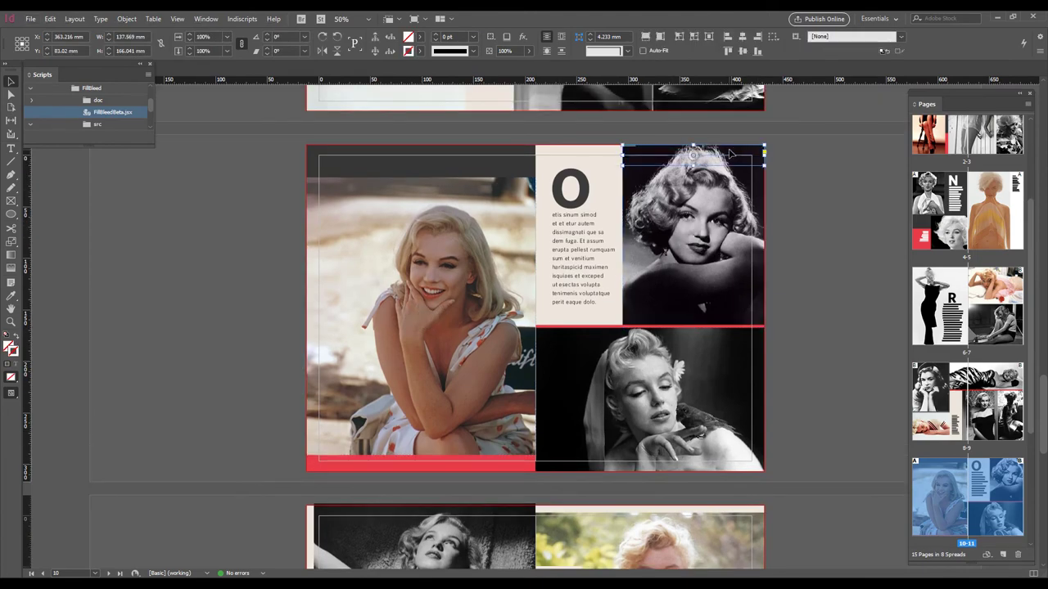
pyautogui.hotkey('ctrl', '=')
pyautogui.hotkey('ctrl', '=')
pyautogui.hotkey('ctrl', '=')
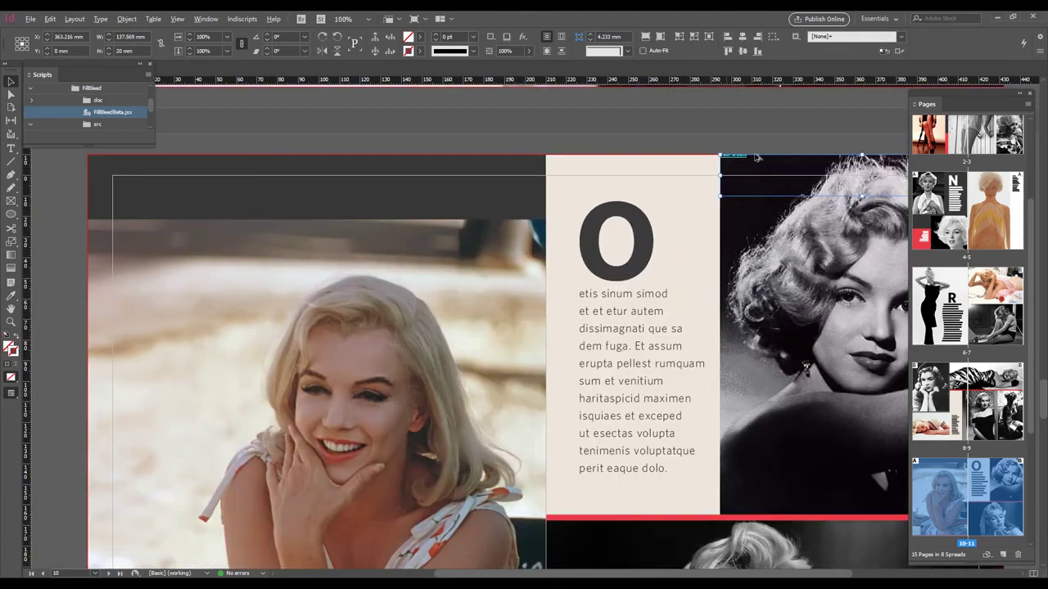
pyautogui.hotkey('ctrl', '=')
pyautogui.hotkey('ctrl', '=')
pyautogui.hotkey('ctrl', '=')
pyautogui.hotkey('ctrl', '=')
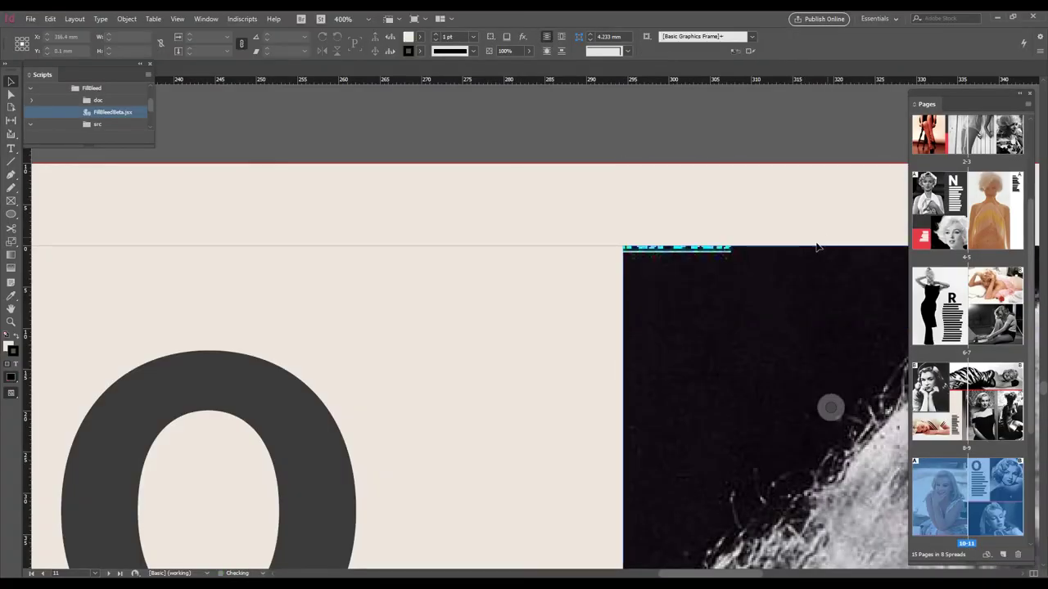
# Lower the top edge of page 11's upper portrait frame slightly, to a frame height of about 165 mm.
pyautogui.click(732, 274)
pyautogui.hscroll(5, 488, 295)
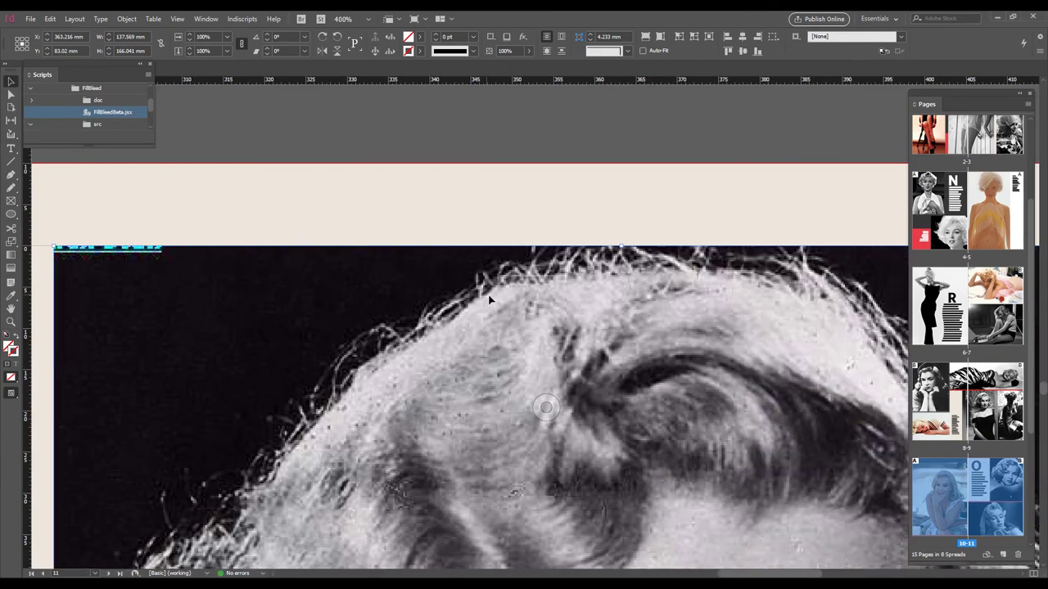
pyautogui.hotkey('ctrl', '-')
pyautogui.hotkey('ctrl', '-')
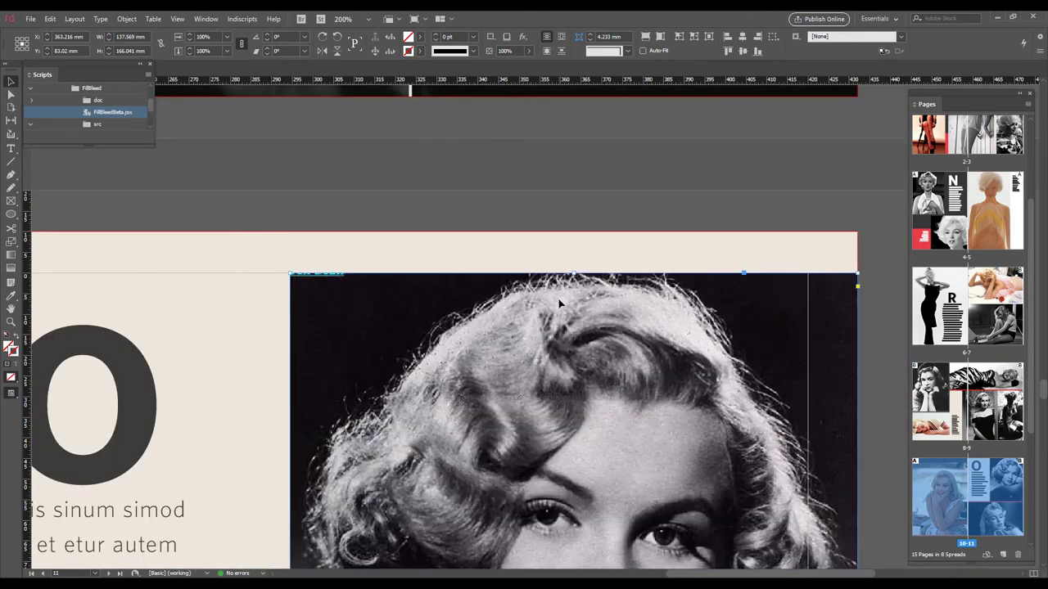
pyautogui.moveTo(574, 273); pyautogui.dragTo(565, 278)
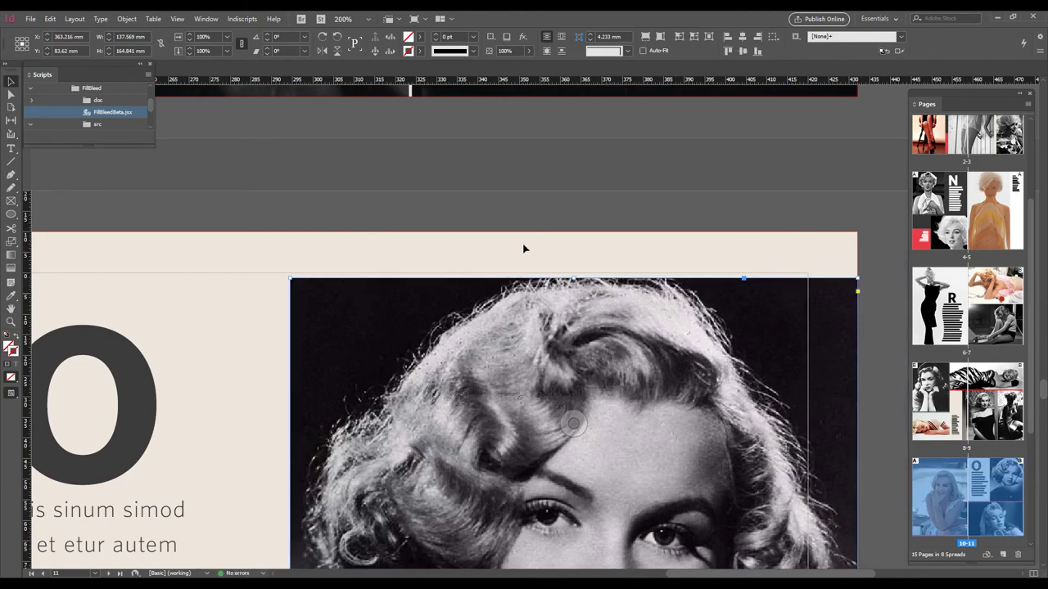
pyautogui.click(483, 215)
pyautogui.hotkey('ctrl', '-')
pyautogui.hotkey('ctrl', '-')
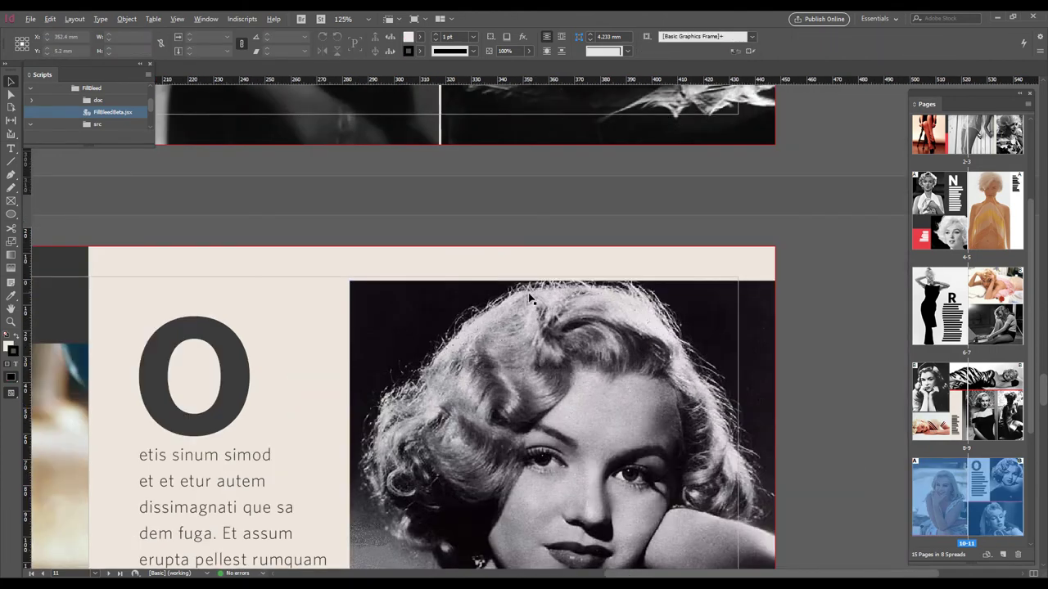
# Run FillBleed on page 11's upper portrait with Scope set to Selection and Edge Finder set to Y-Axis first.
pyautogui.scroll(-1, 531, 299)
pyautogui.scroll(-3, 541, 303)
pyautogui.click(562, 304)
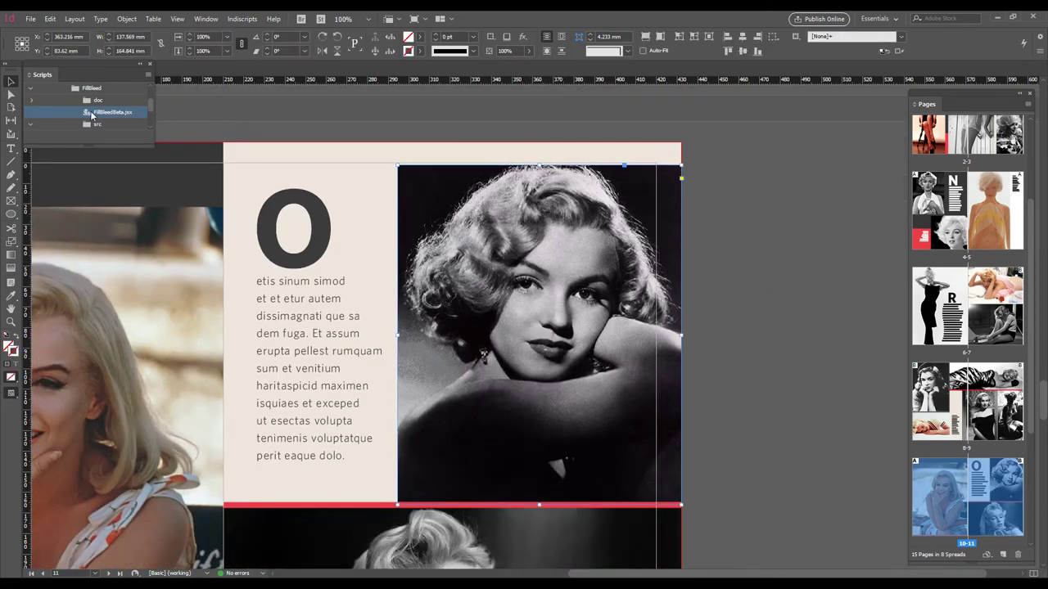
pyautogui.doubleClick(92, 113)
pyautogui.click(528, 231)
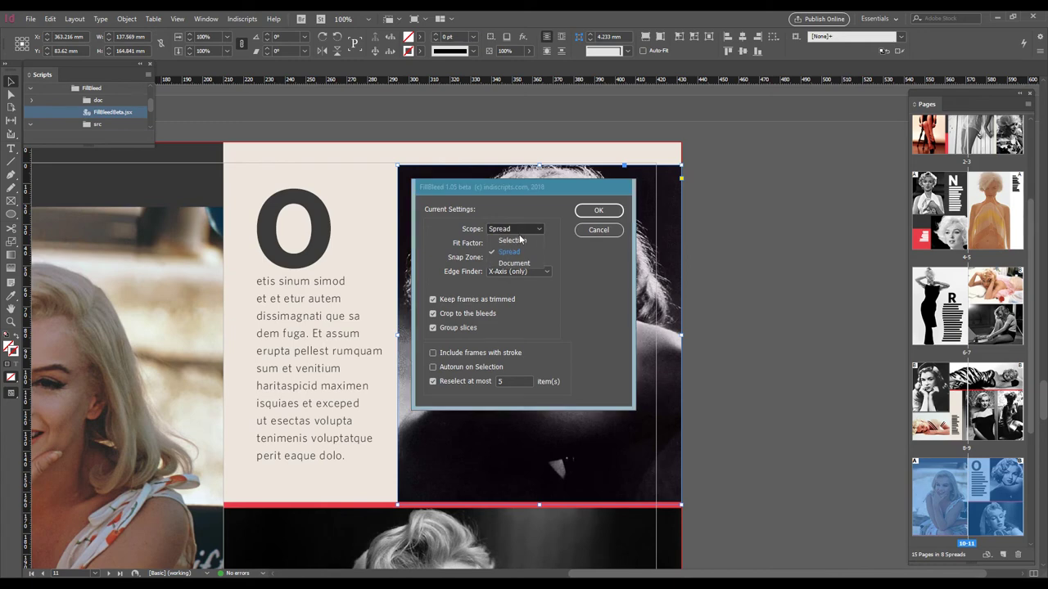
pyautogui.click(532, 244)
pyautogui.click(532, 271)
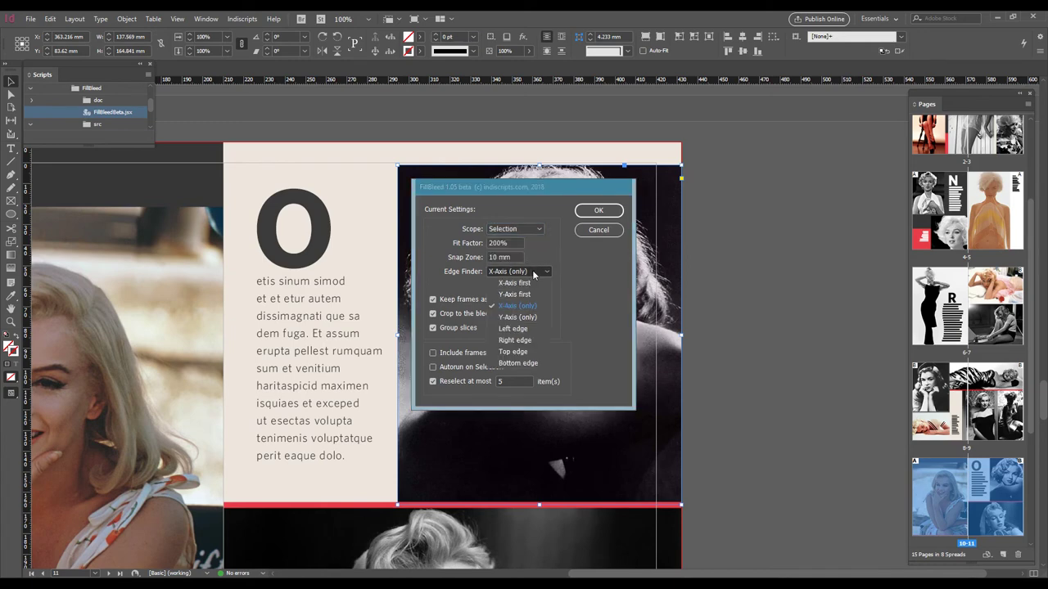
pyautogui.click(522, 295)
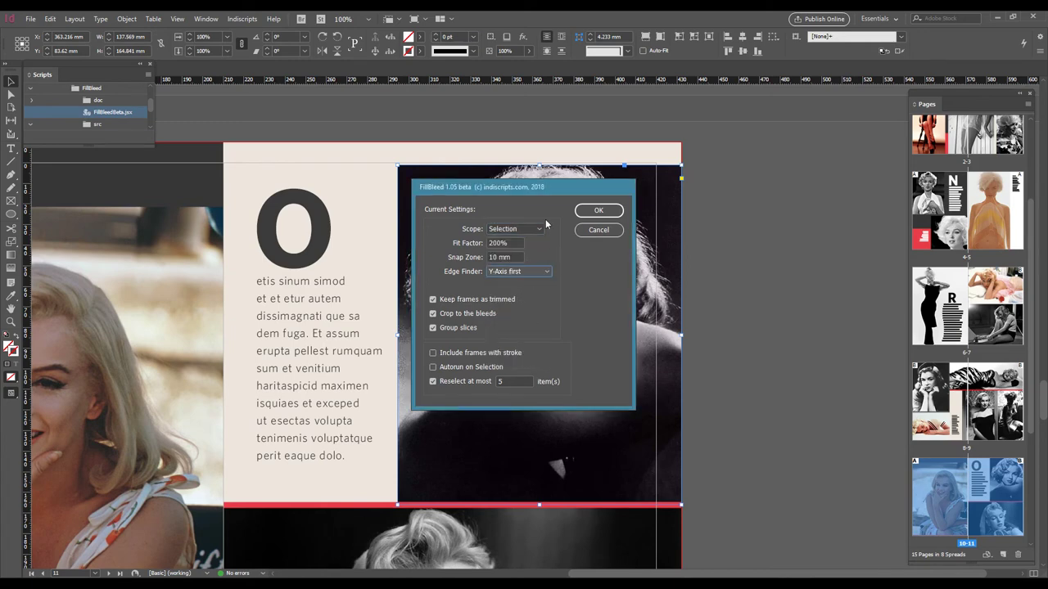
pyautogui.moveTo(519, 194); pyautogui.dragTo(813, 174)
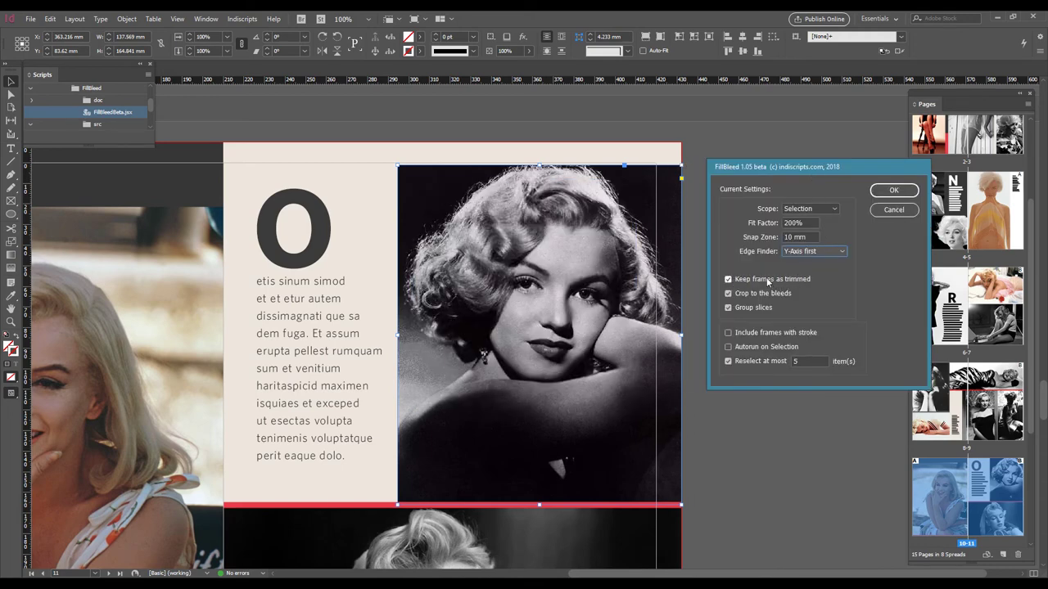
pyautogui.click(884, 193)
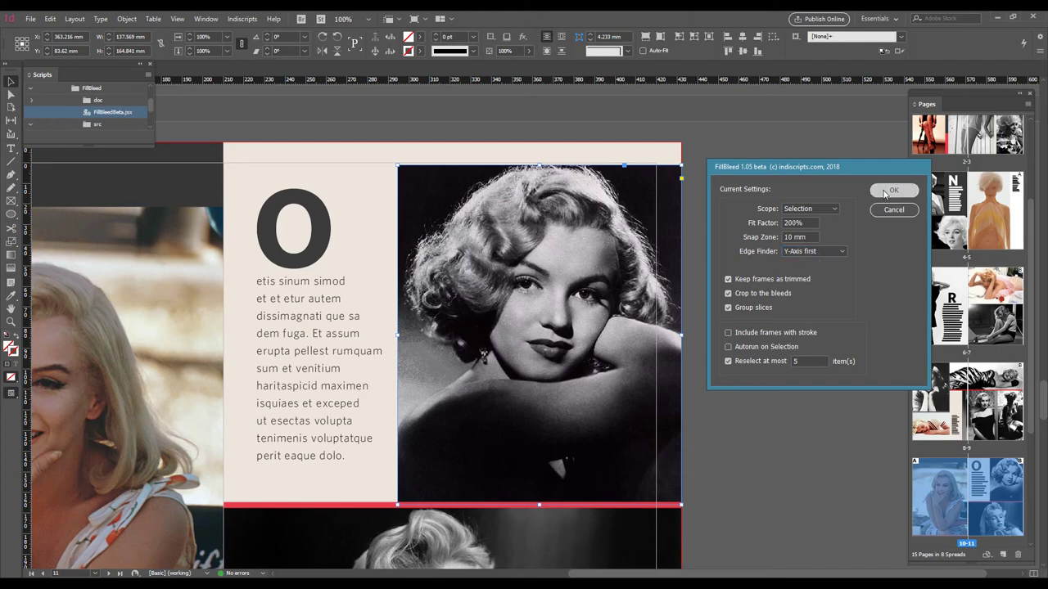
# Undo the FillBleed run on page 11's upper portrait and rerun it with Fit Factor set to 300%.
pyautogui.click(704, 146)
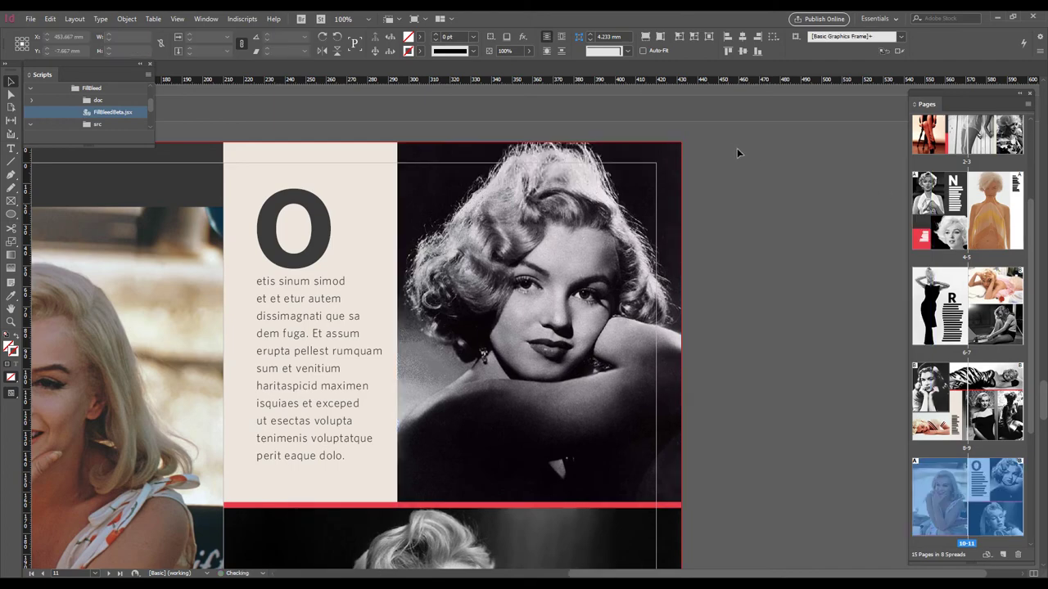
pyautogui.scroll(2, 541, 146)
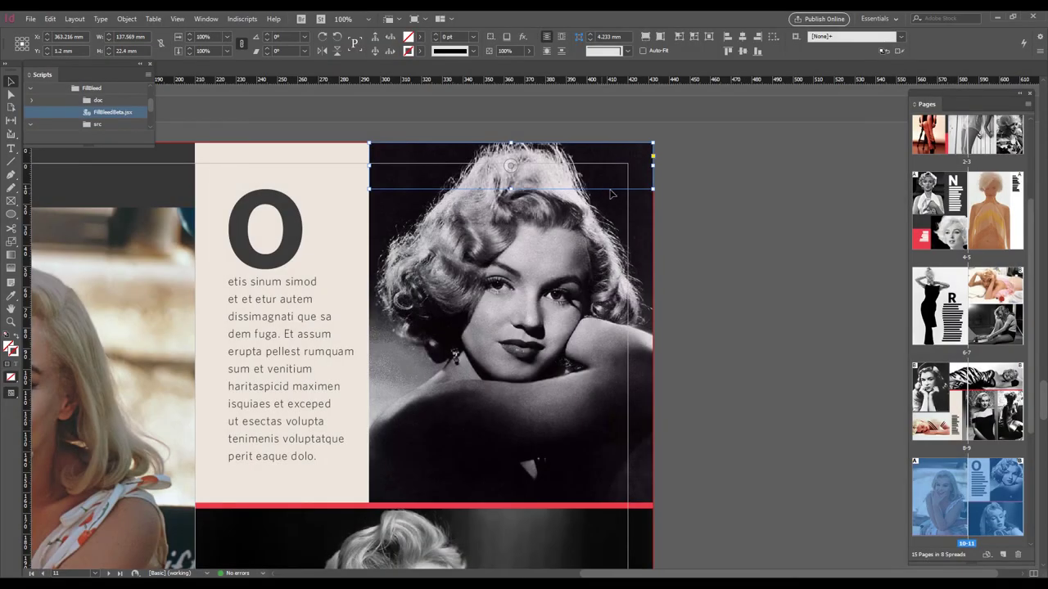
pyautogui.hotkey('ctrl', 'z')
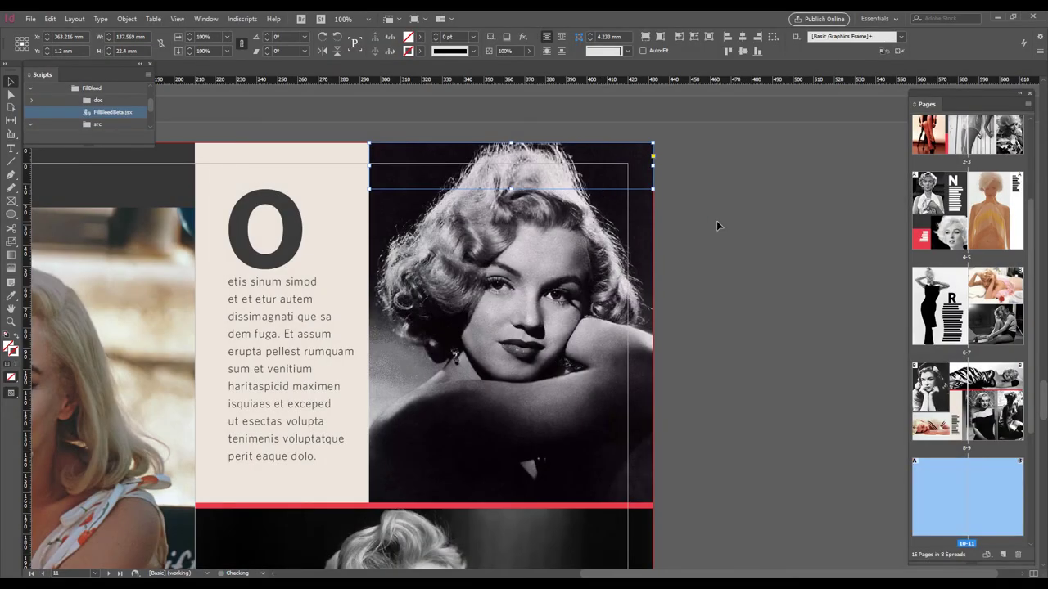
pyautogui.click(540, 193)
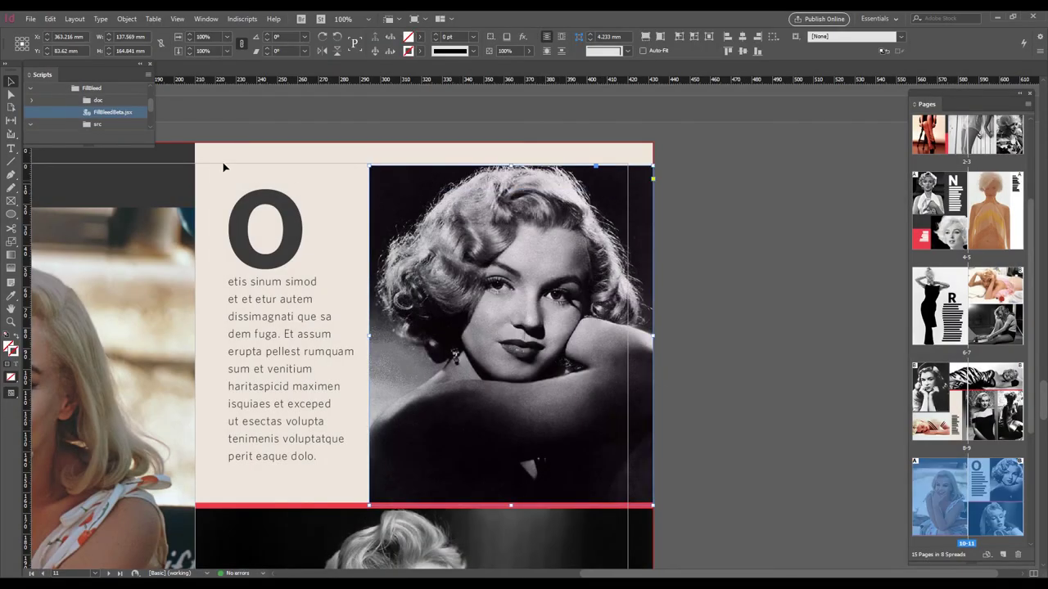
pyautogui.doubleClick(100, 116)
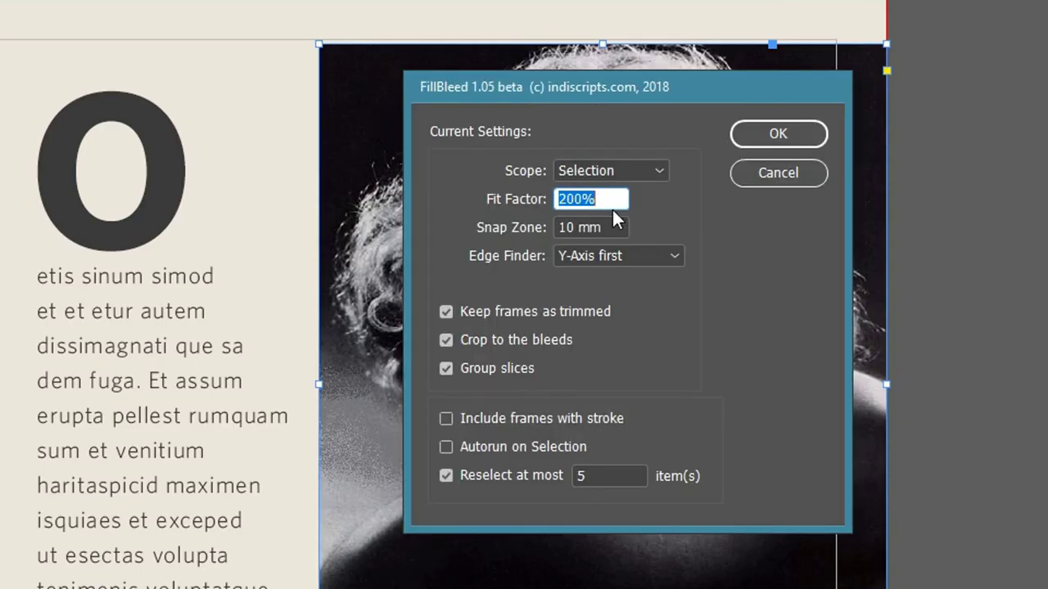
pyautogui.write('300')
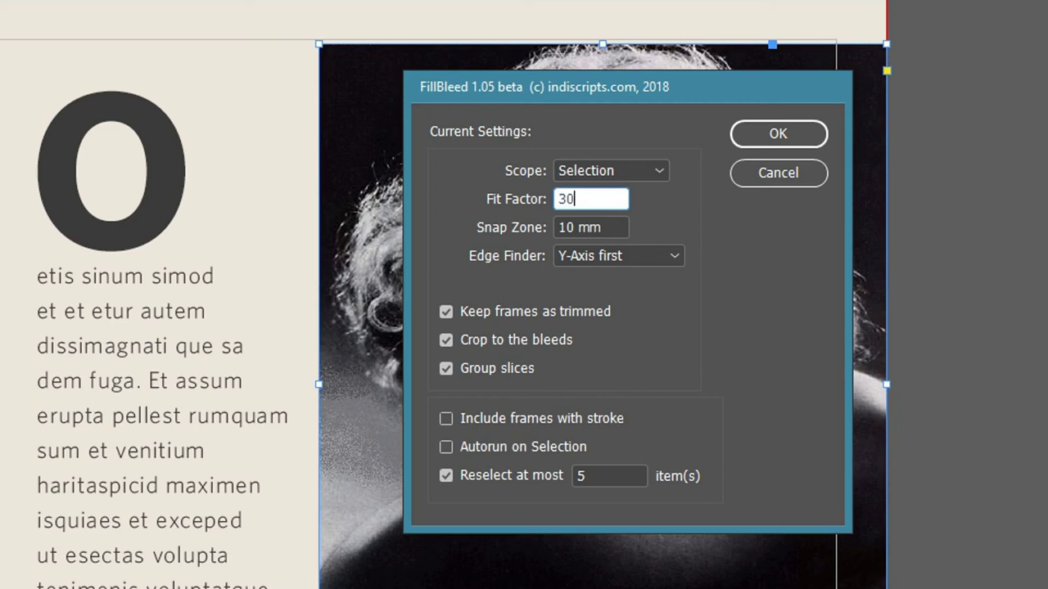
pyautogui.click(606, 226)
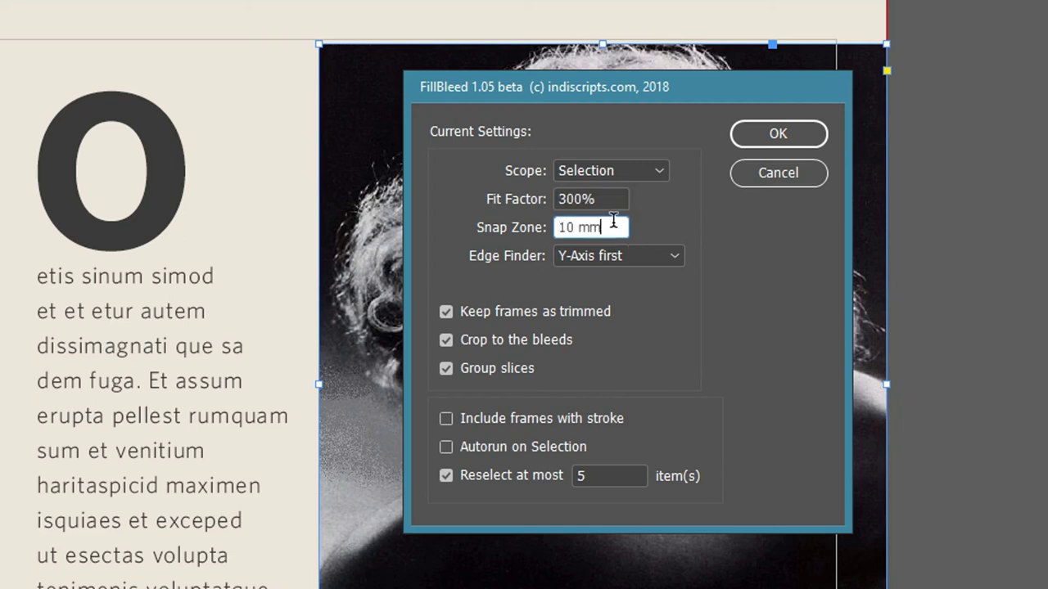
pyautogui.click(782, 135)
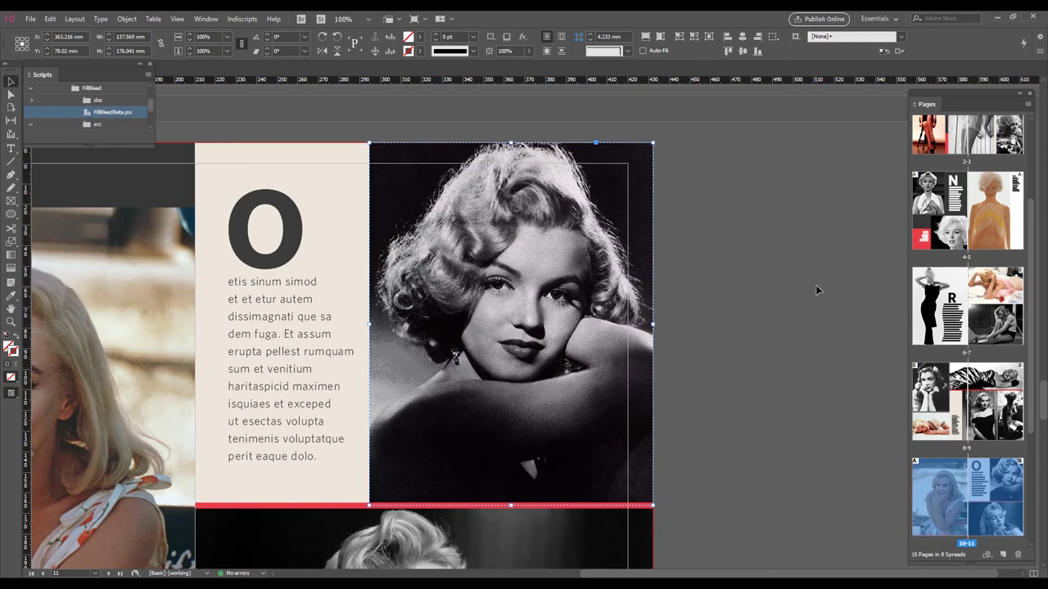
# Inspect the slice added above page 11's upper portrait and preview the layout without bleed through to pages 12-13.
pyautogui.click(788, 289)
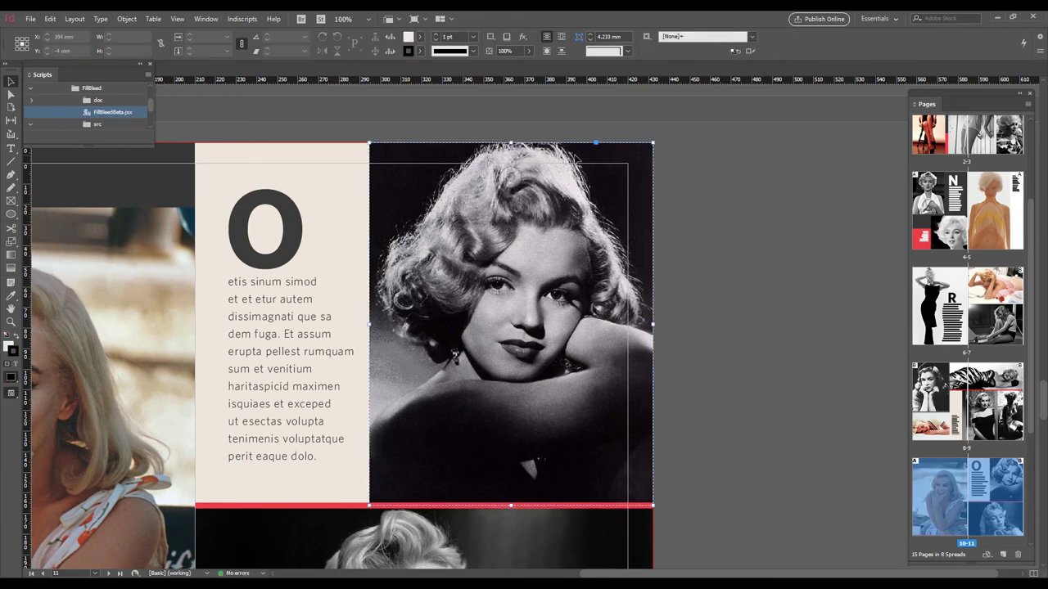
pyautogui.click(578, 160)
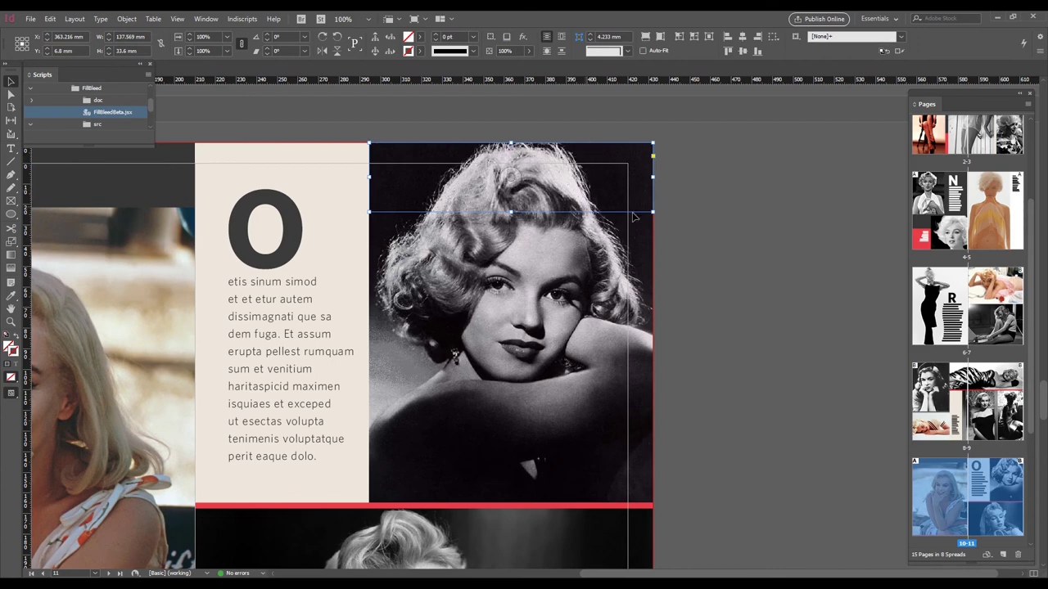
pyautogui.click(698, 237)
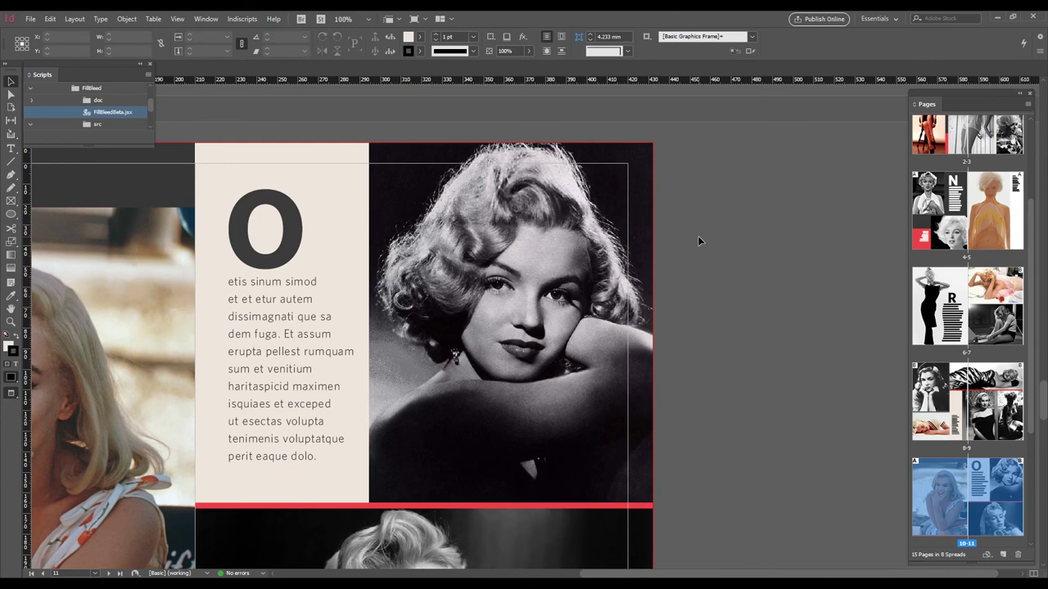
pyautogui.press('w')
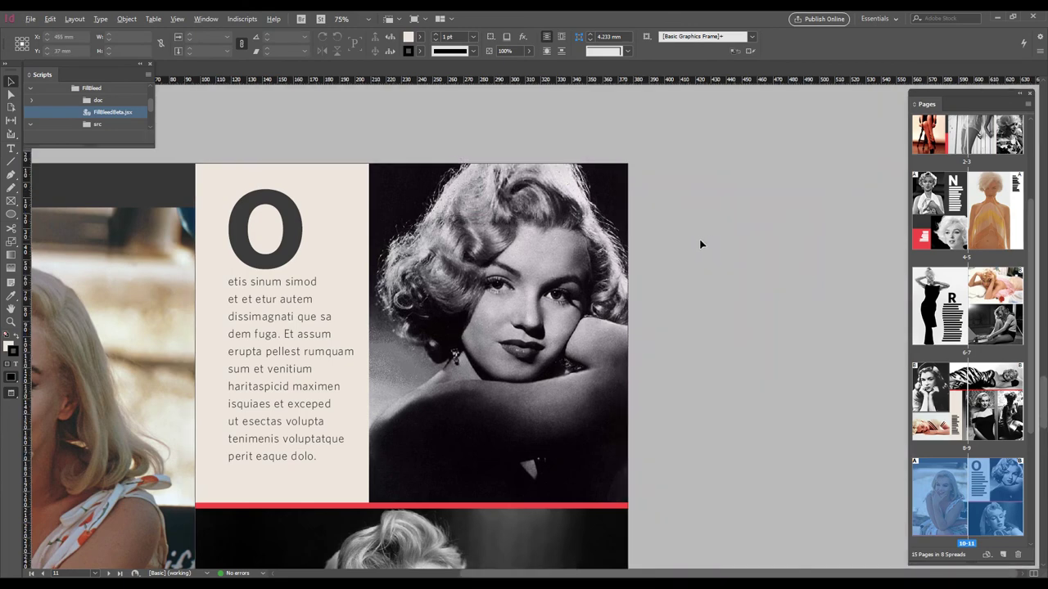
pyautogui.hotkey('ctrl', '-')
pyautogui.hotkey('ctrl', '-')
pyautogui.scroll(-8, 798, 271)
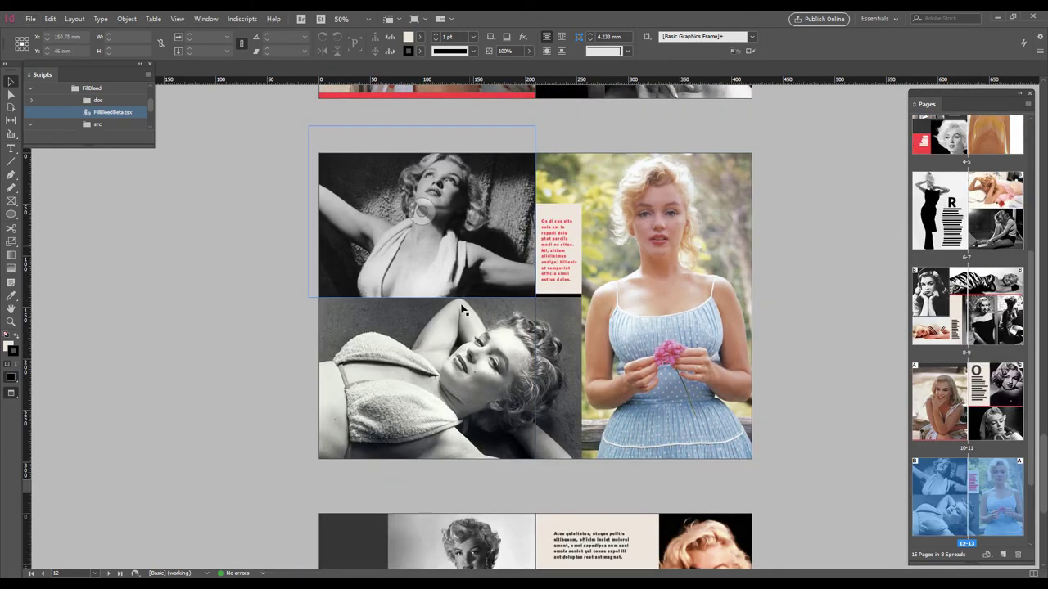
pyautogui.press('w')
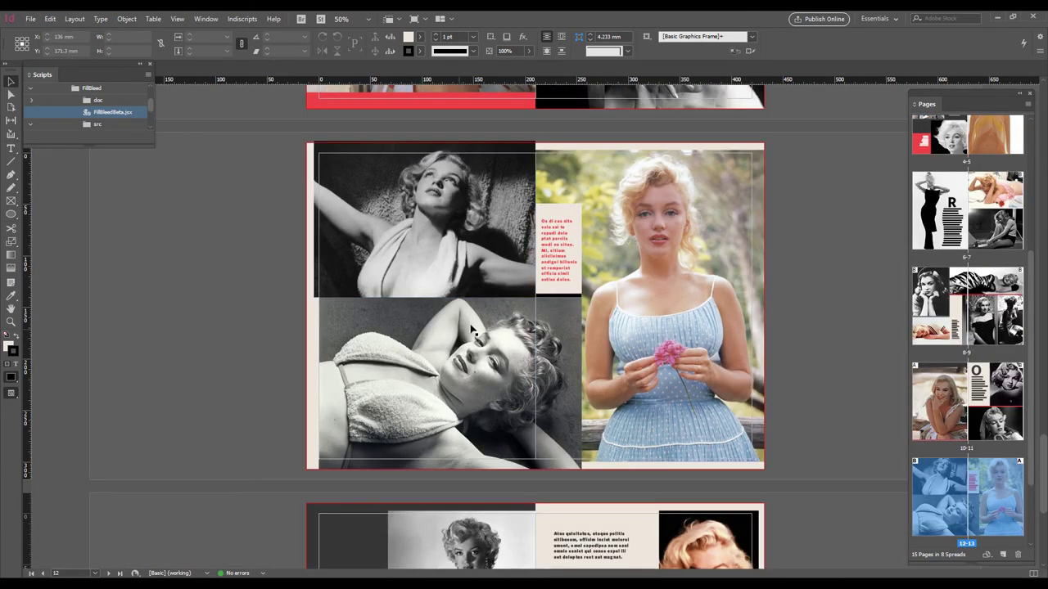
# Run FillBleed with Scope set to Document, Fit Factor 200% and Edge Finder set to X-Axis first.
pyautogui.scroll(-3, 831, 232)
pyautogui.scroll(-2, 827, 247)
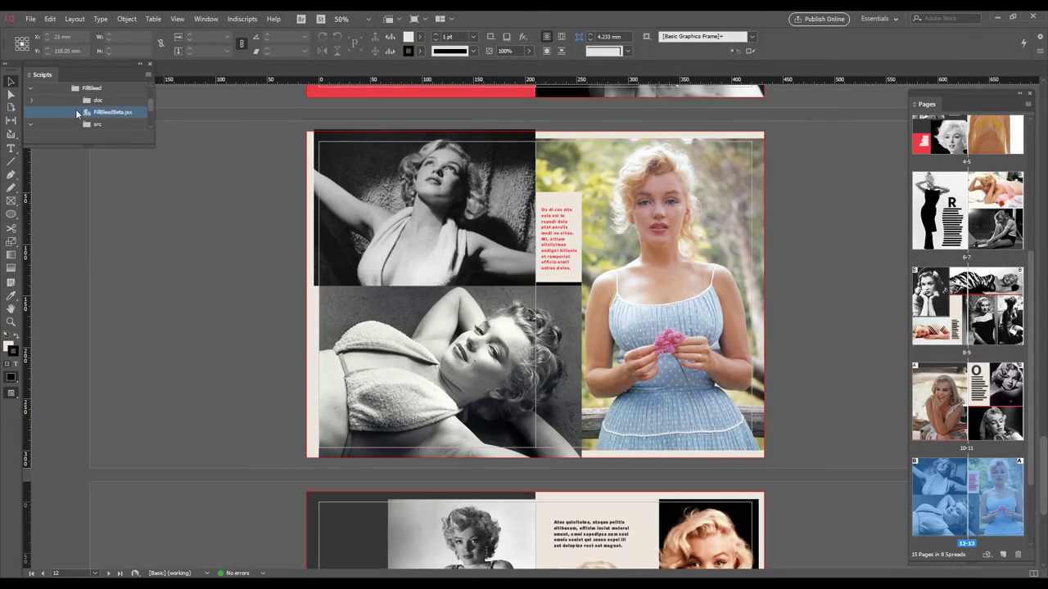
pyautogui.doubleClick(78, 115)
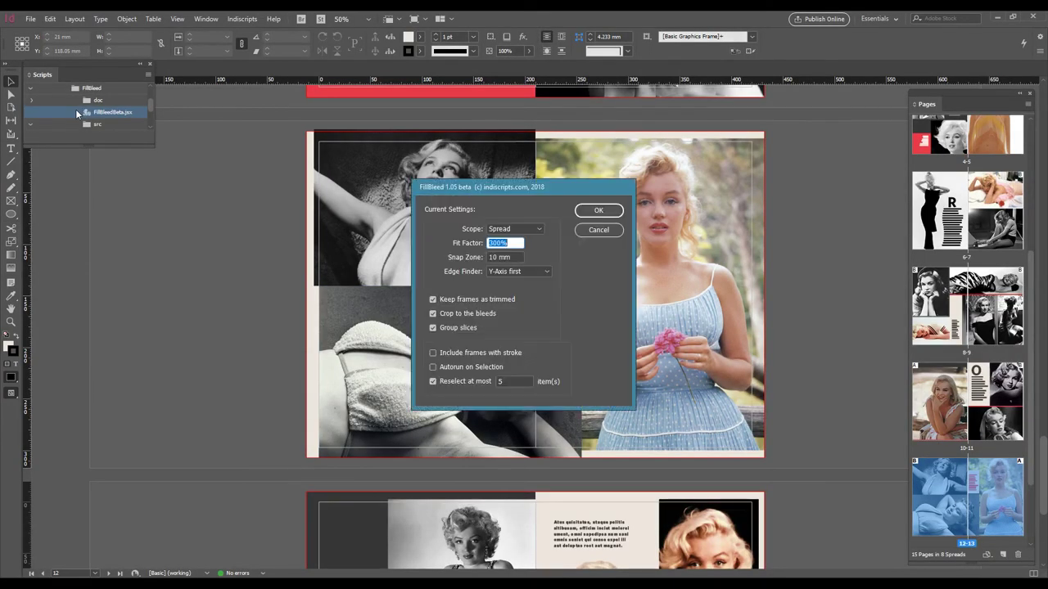
pyautogui.click(521, 229)
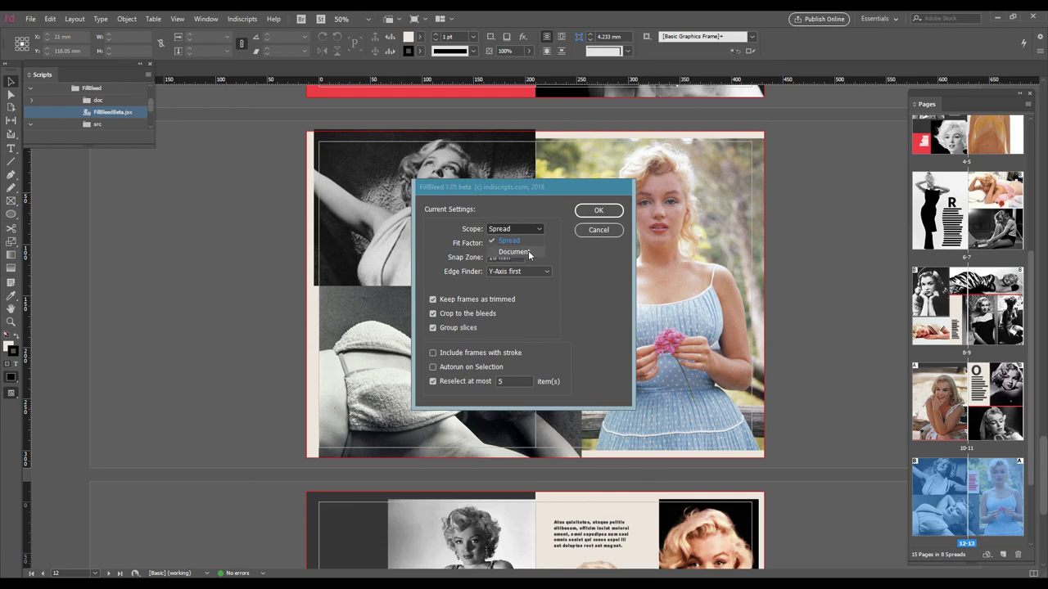
pyautogui.click(528, 252)
pyautogui.press('Tab')
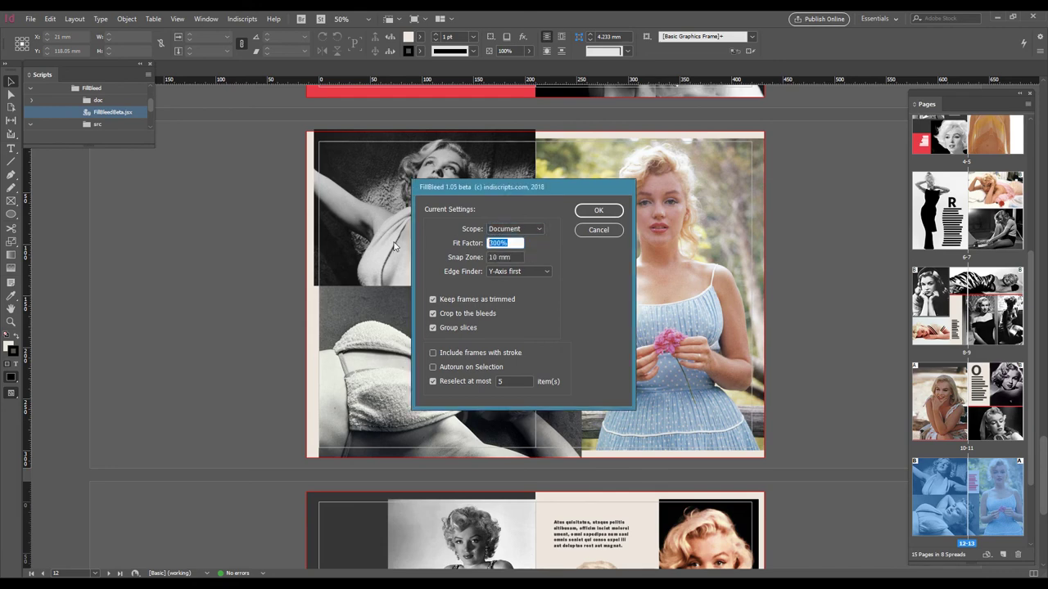
pyautogui.write('200')
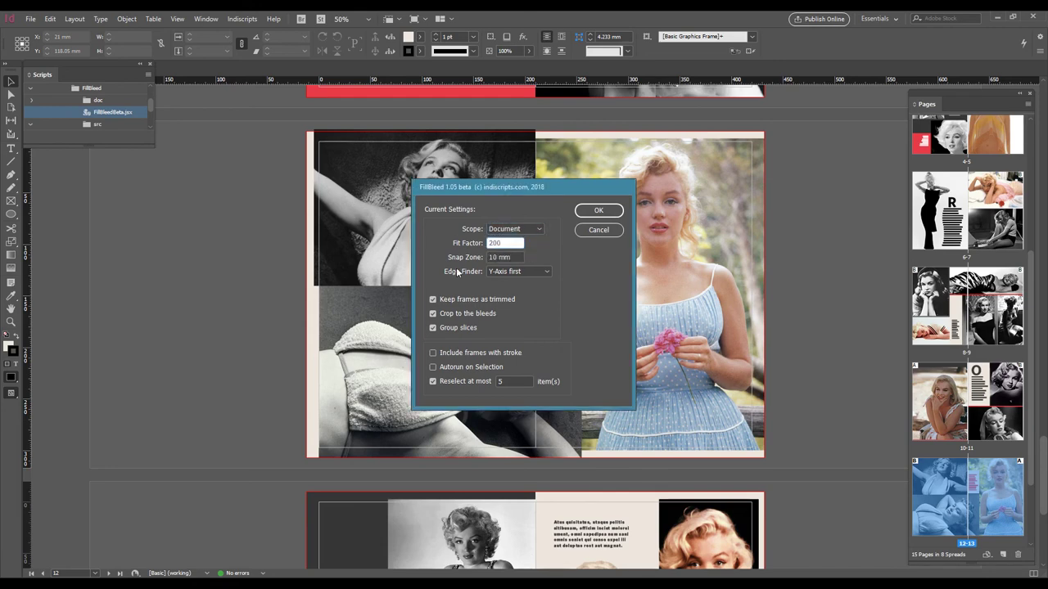
pyautogui.click(545, 273)
pyautogui.click(517, 286)
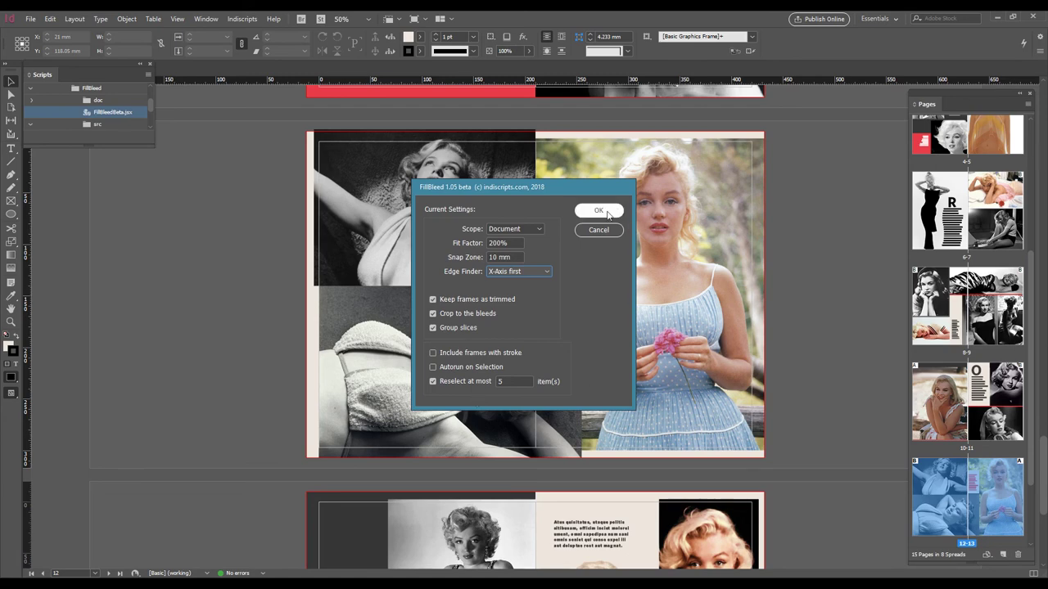
pyautogui.click(605, 214)
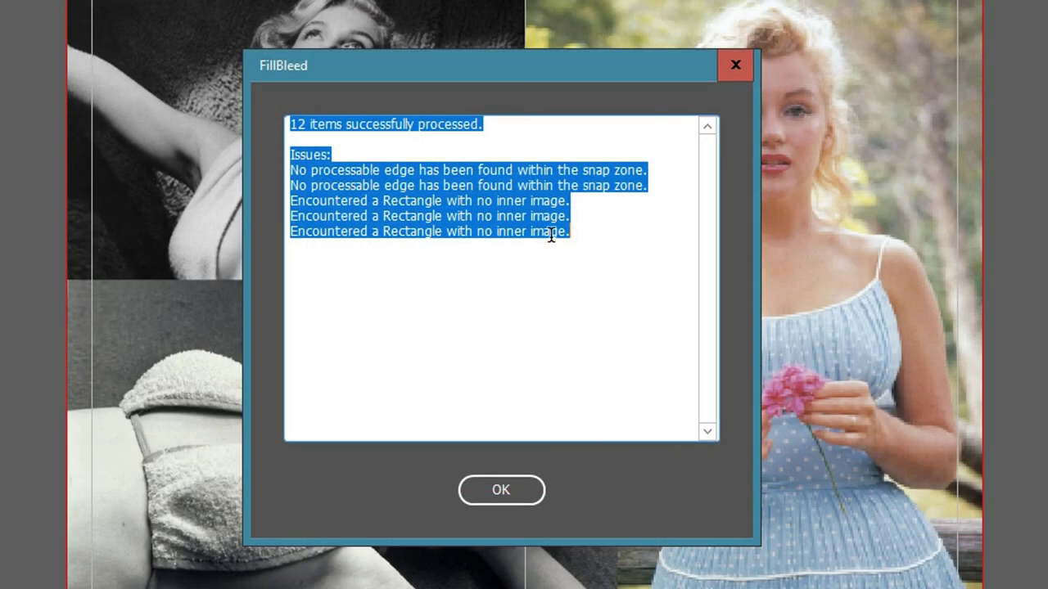
# Close the FillBleed results report and switch the layout to preview mode without bleed or guides.
pyautogui.click(567, 266)
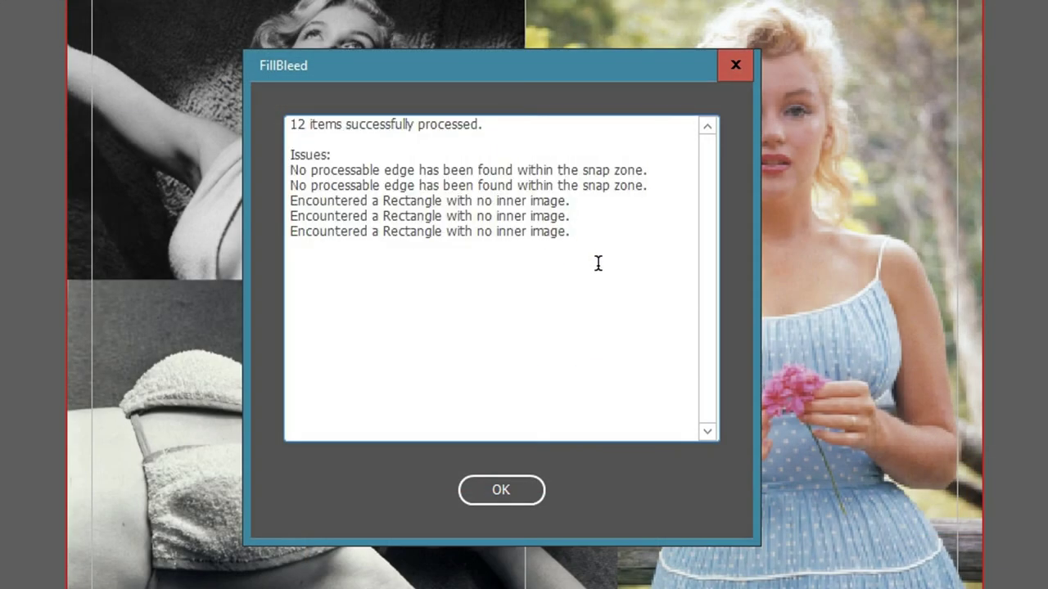
pyautogui.click(523, 492)
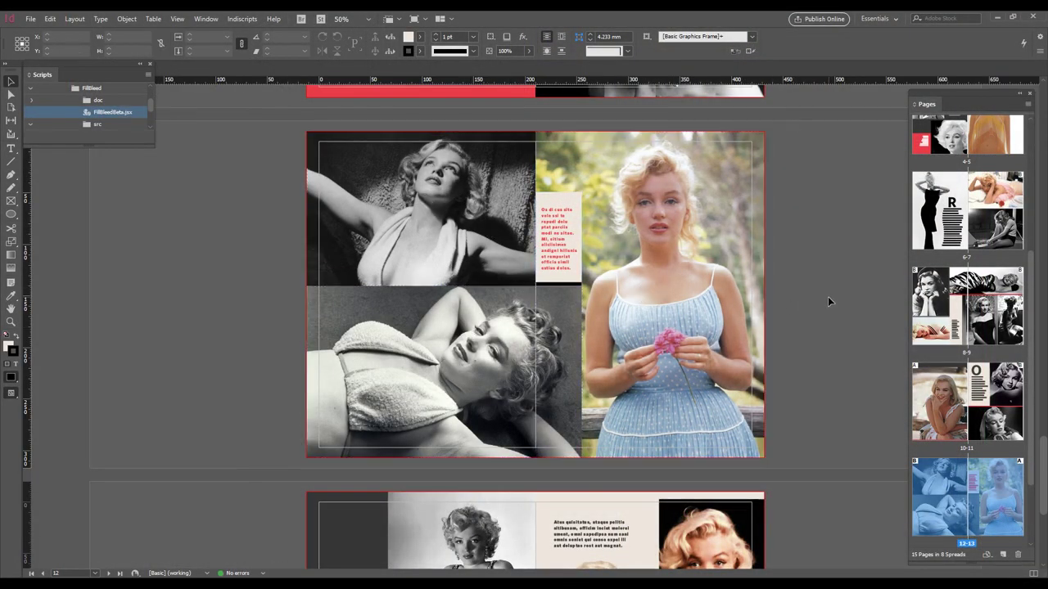
pyautogui.press('w')
# Review the previewed spreads from pages 14-15 back to page 1 and examine page 1's band photo up close.
pyautogui.scroll(-5, 823, 304)
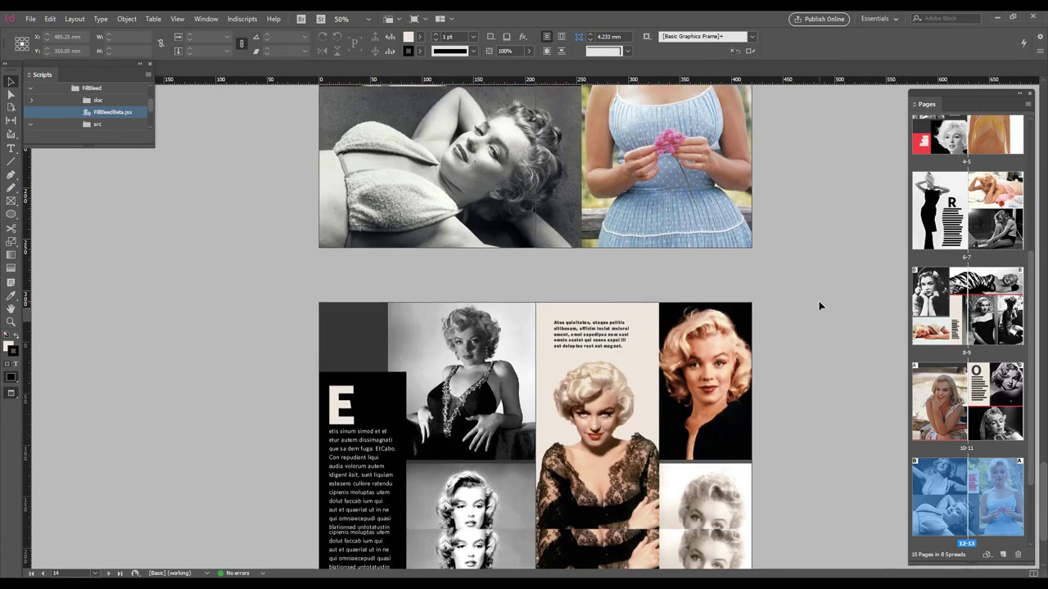
pyautogui.scroll(10, 816, 309)
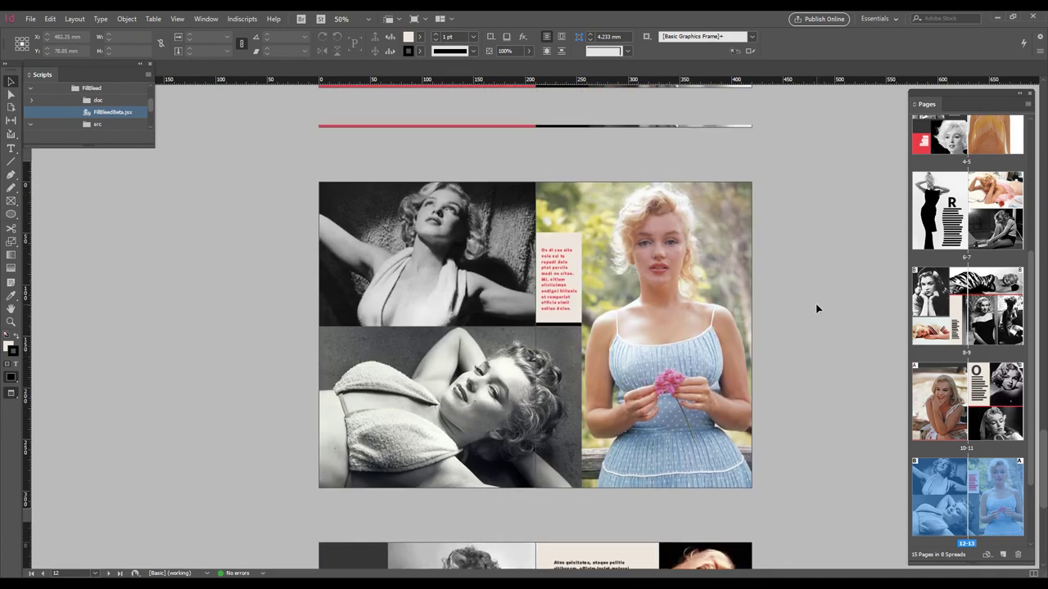
pyautogui.scroll(4, 816, 309)
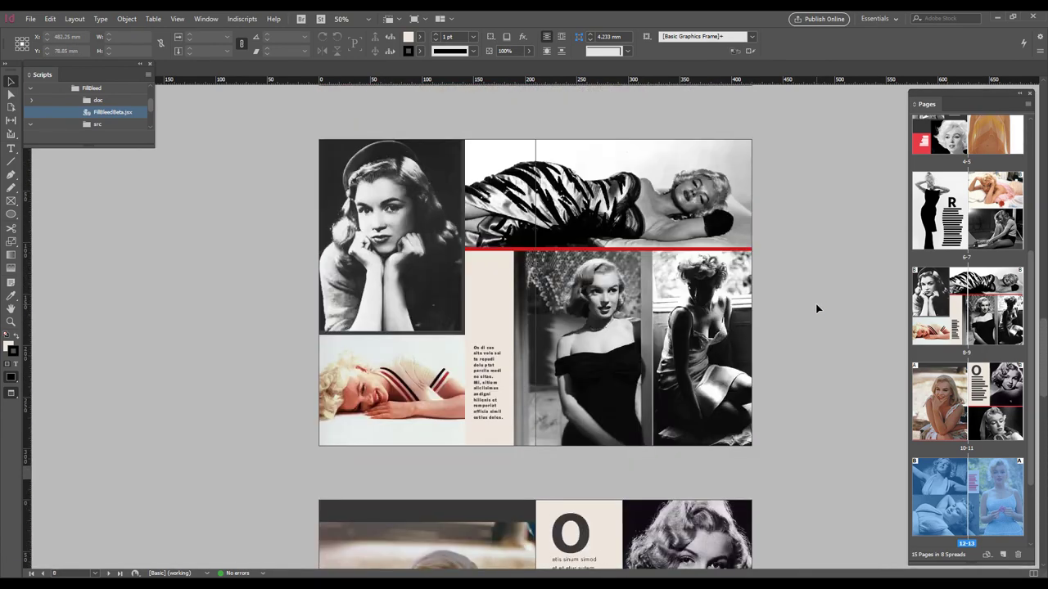
pyautogui.scroll(7, 816, 309)
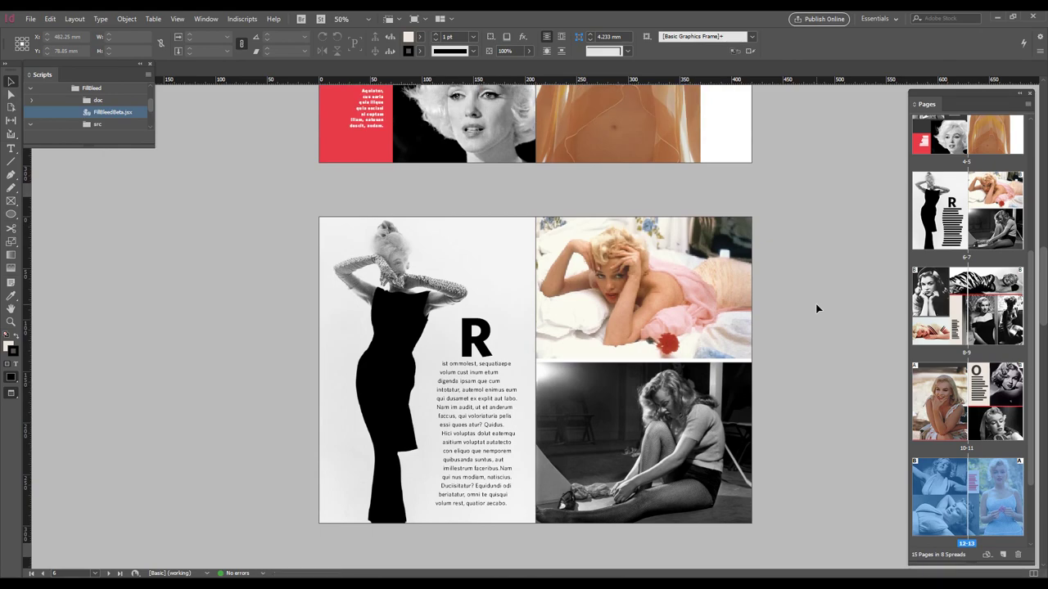
pyautogui.scroll(7, 817, 308)
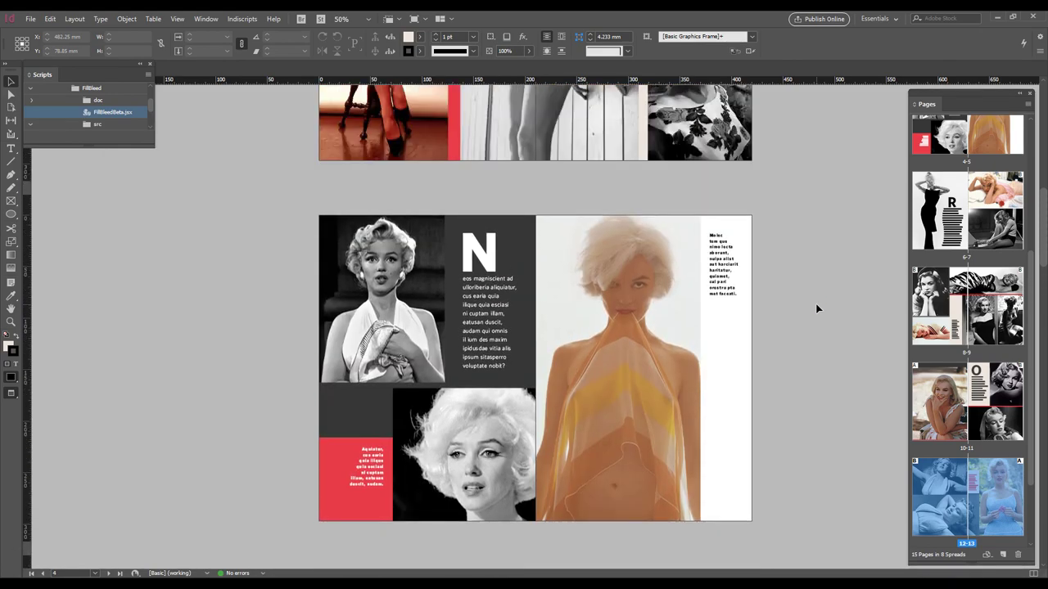
pyautogui.scroll(10, 816, 308)
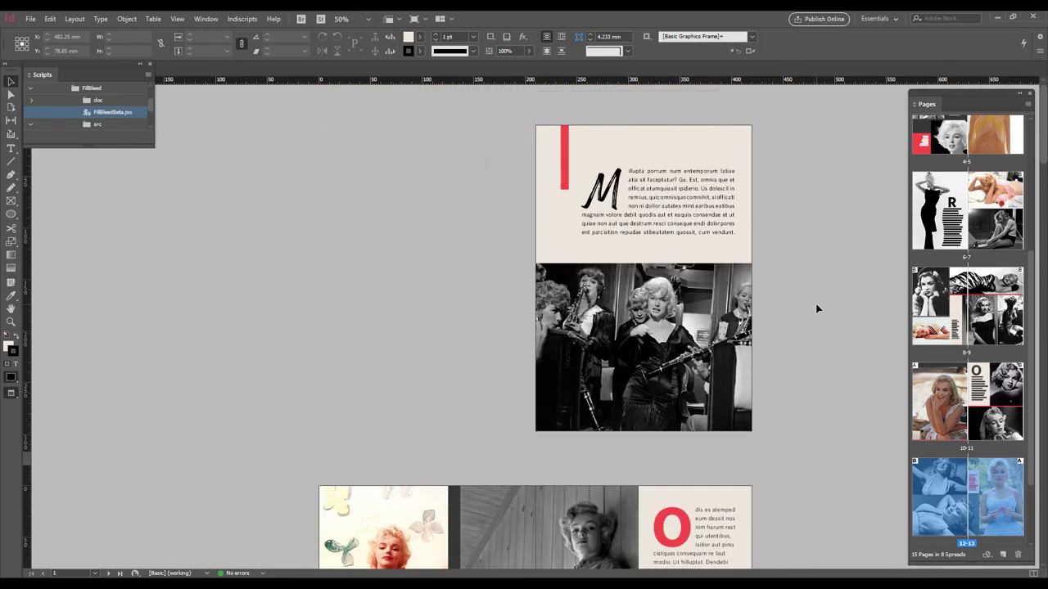
pyautogui.hotkey('ctrl', '=')
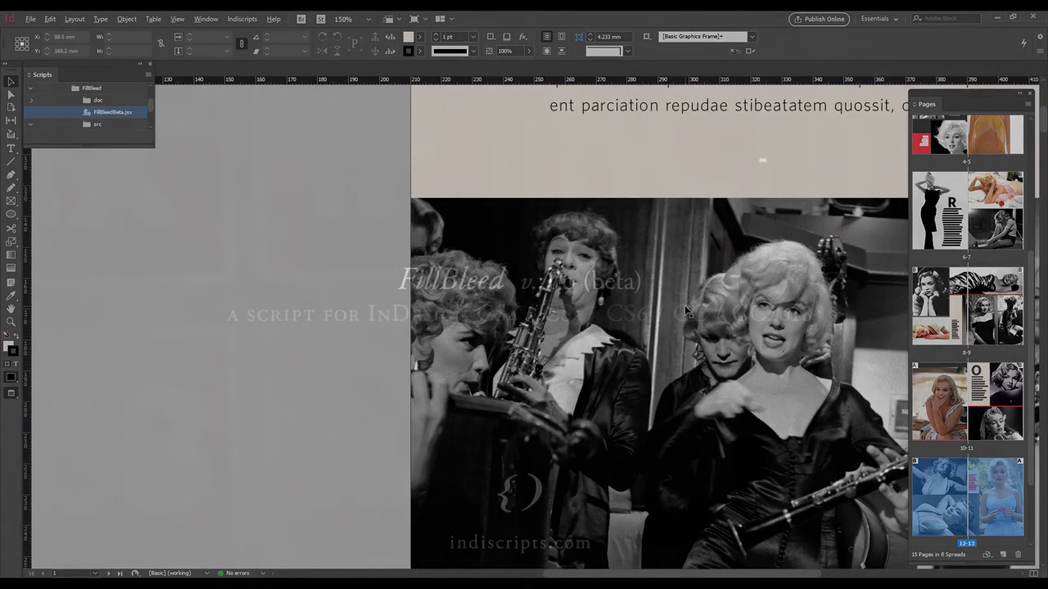
pyautogui.hscroll(5, 665, 311)
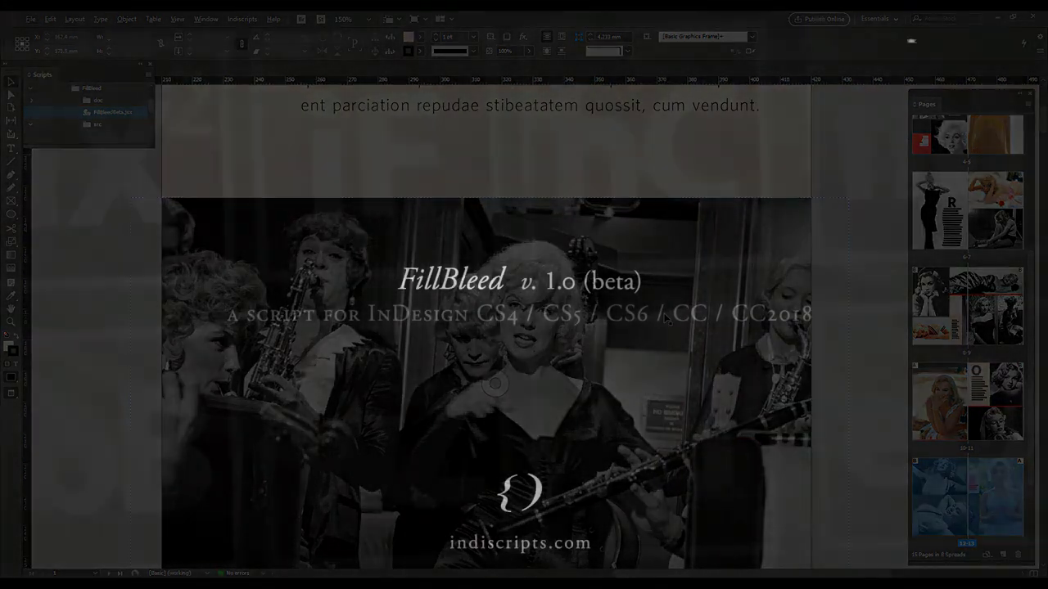